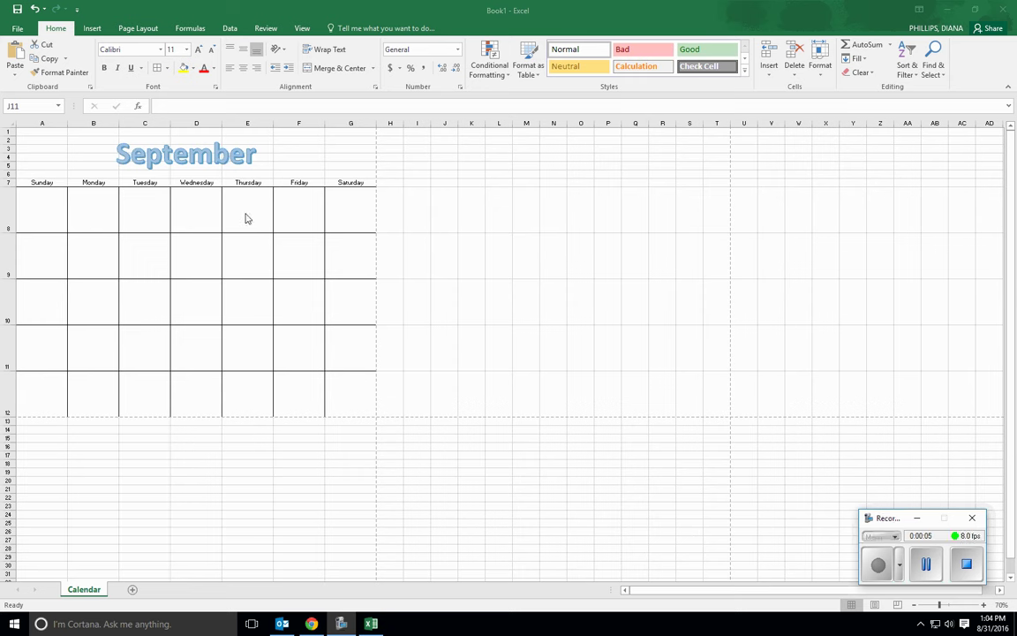
Check the system clock calendar for the dates of September 2016.
click(992, 623)
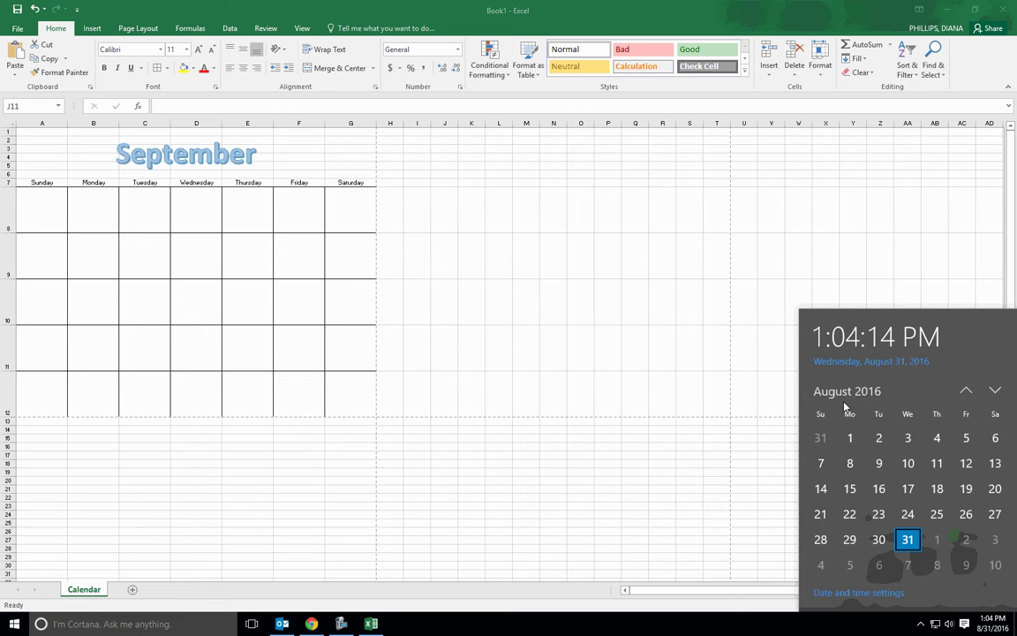
click(994, 390)
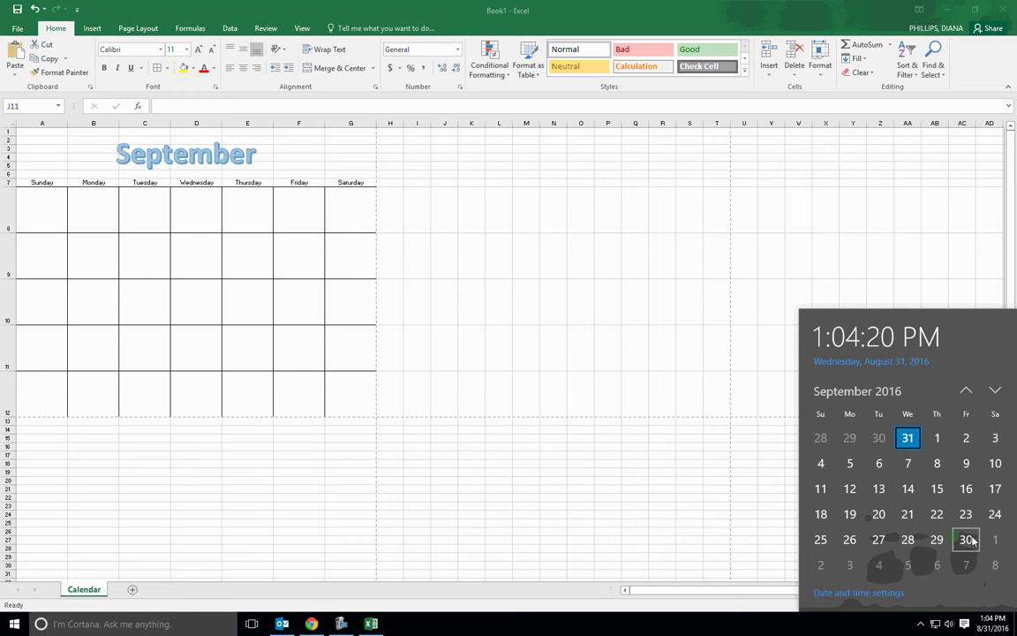
click(257, 211)
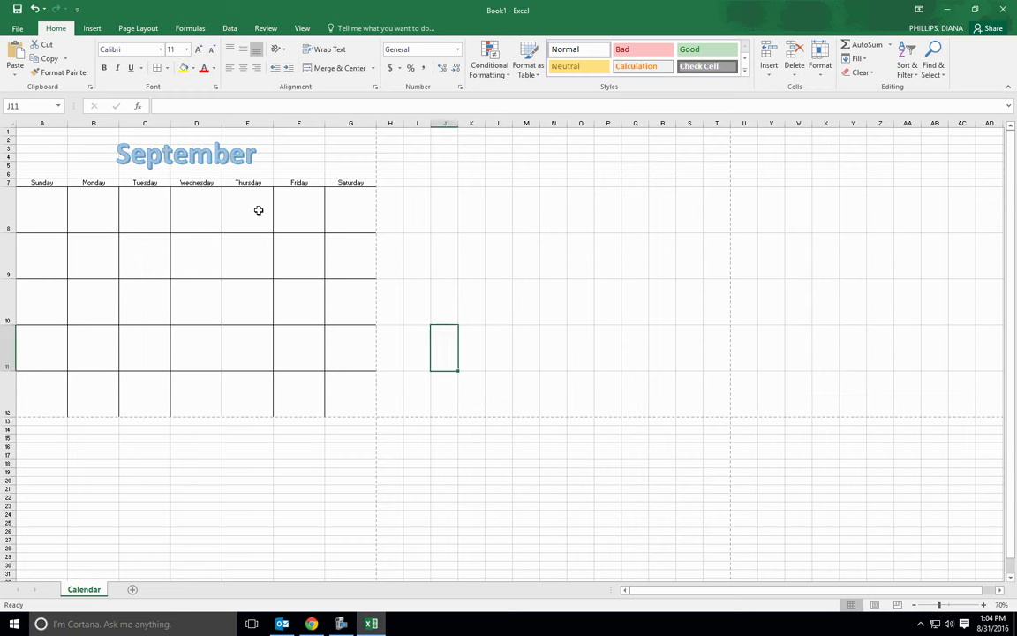
Enter 1 in cell E8, clearing the mistaken fill across E8:G8.
click(259, 210)
text(1)
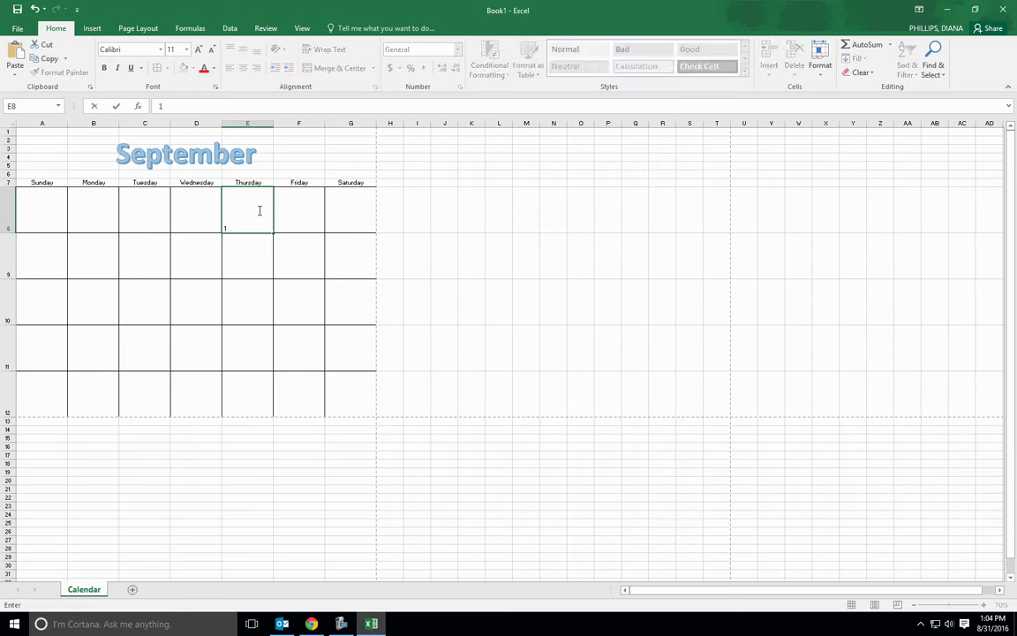
key(Return)
click(257, 210)
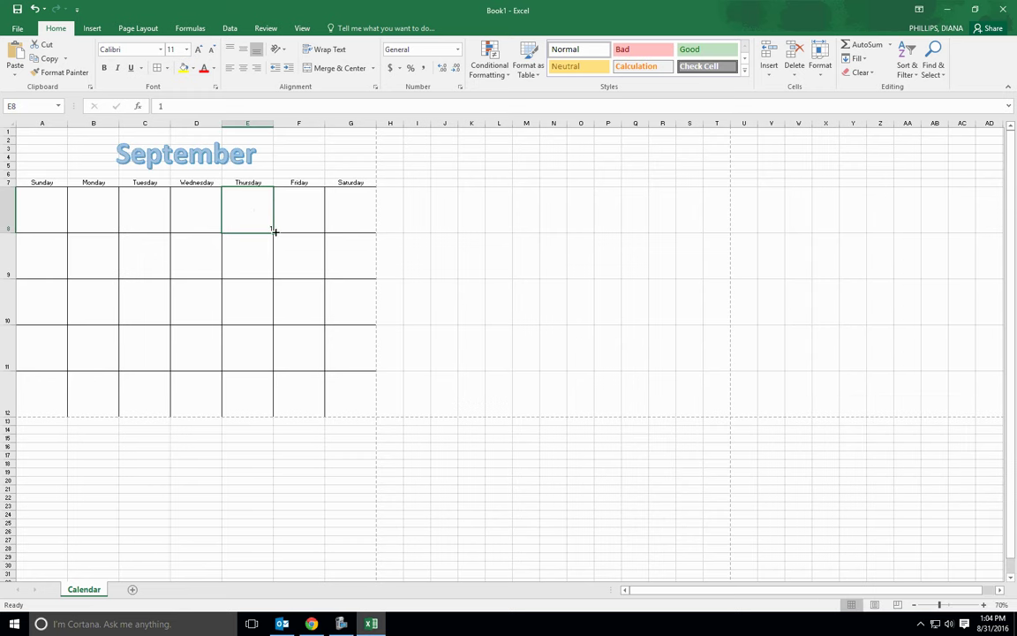
drag(275, 232, 351, 234)
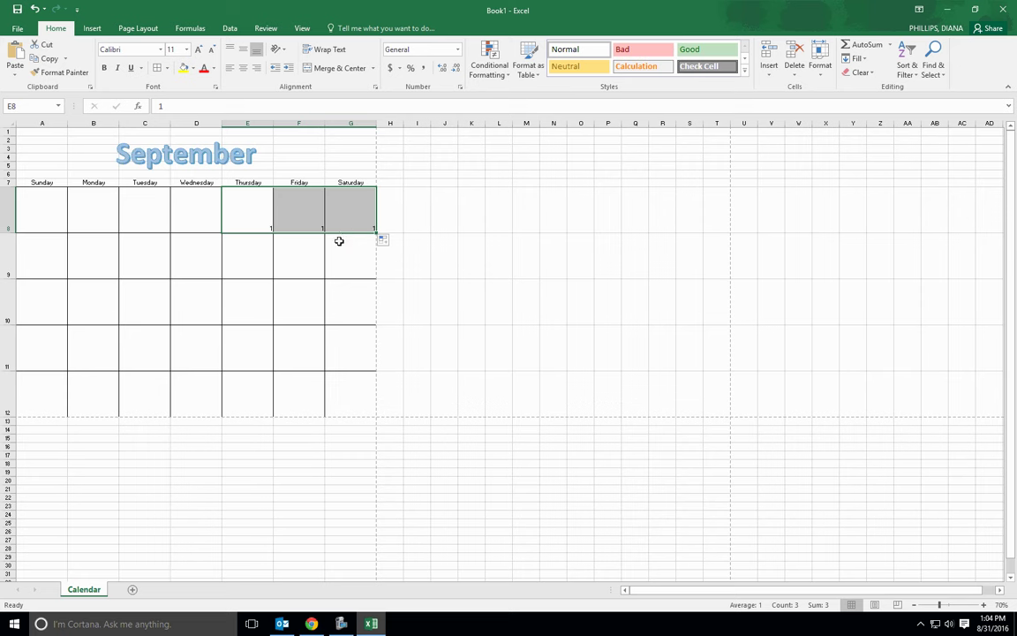
key(Delete)
click(263, 223)
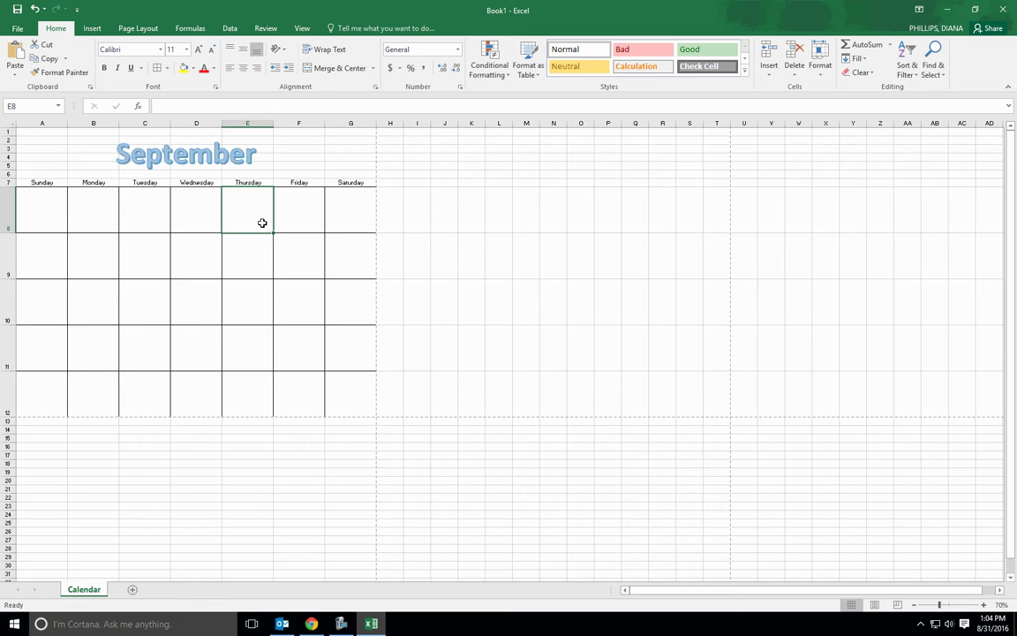
text(1)
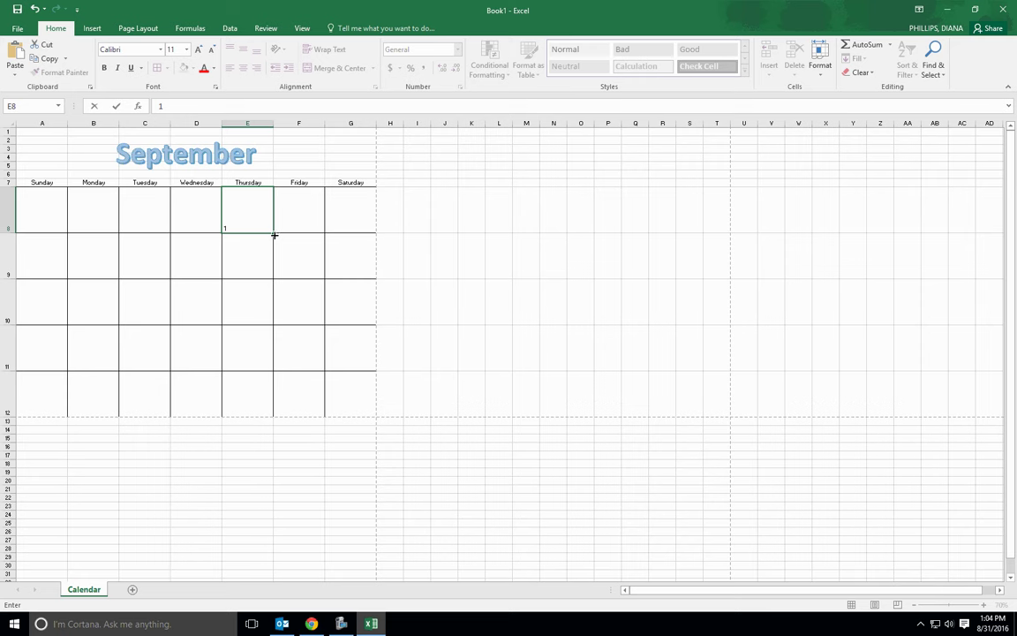
Fill dates 1–3 in row 8, 4–10 in row 9 and 11–17 in row 10.
drag(275, 235, 325, 234)
click(53, 271)
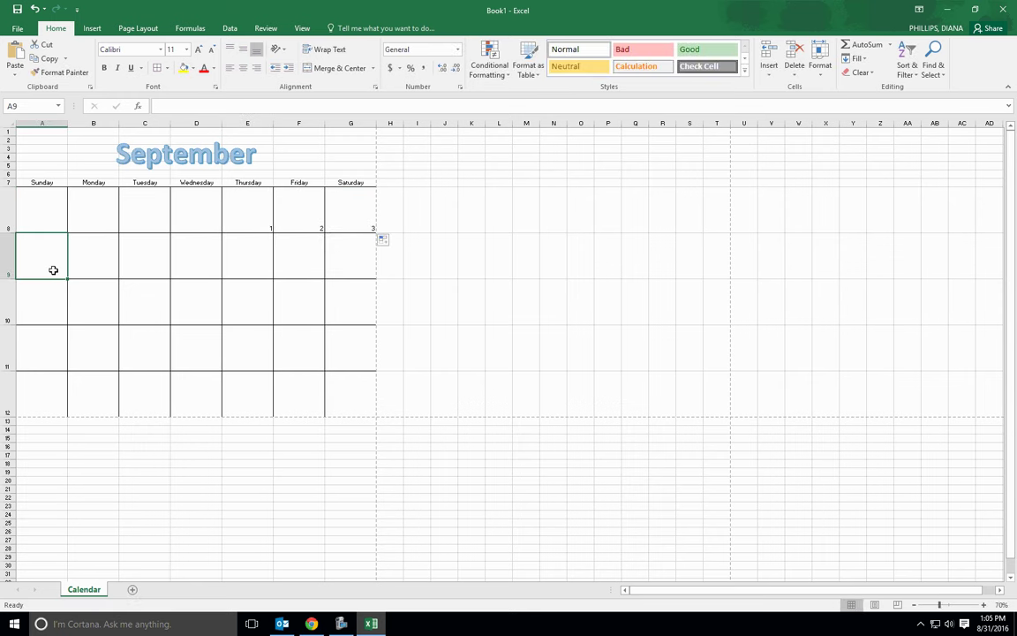
text(4)
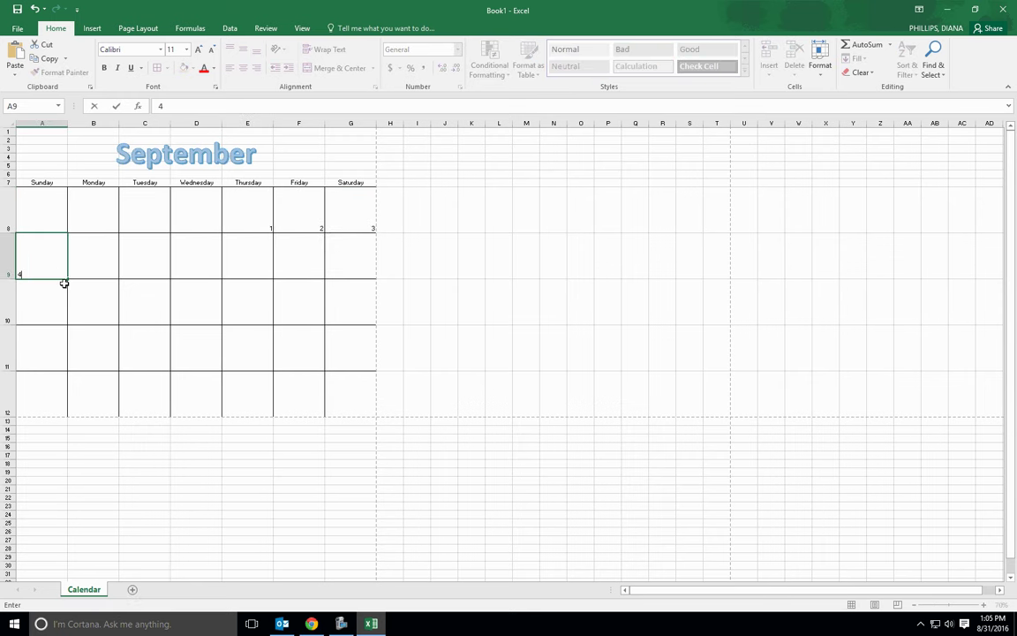
drag(69, 279, 341, 285)
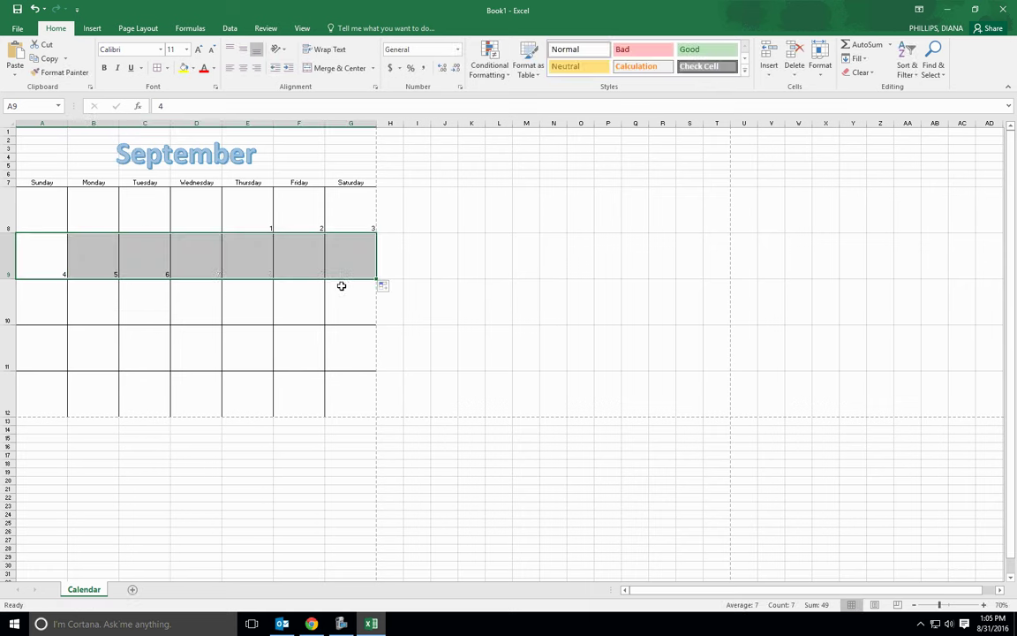
click(49, 305)
text(11)
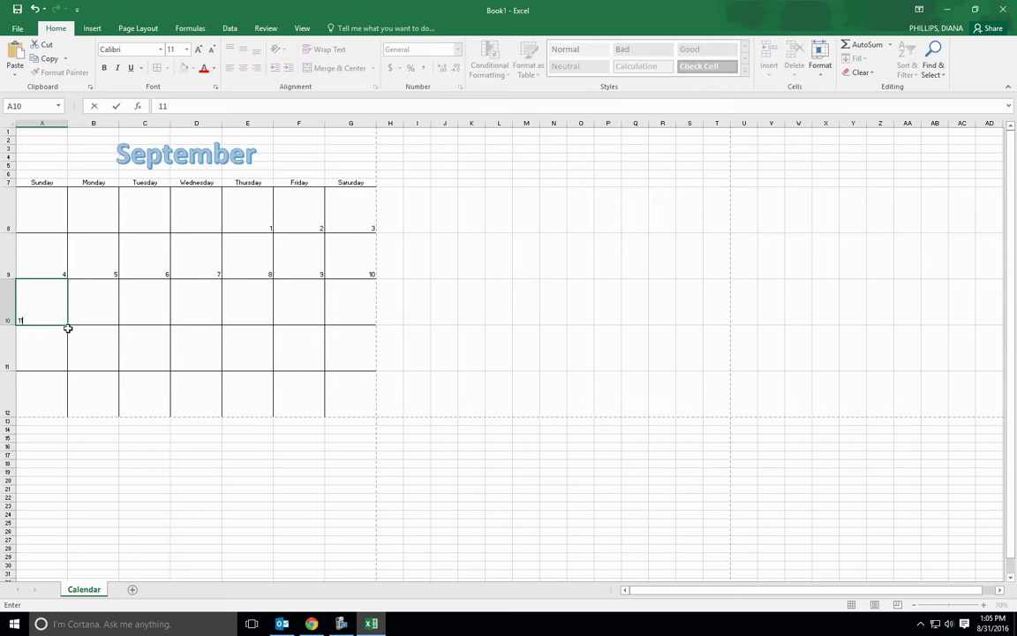
drag(68, 325, 377, 318)
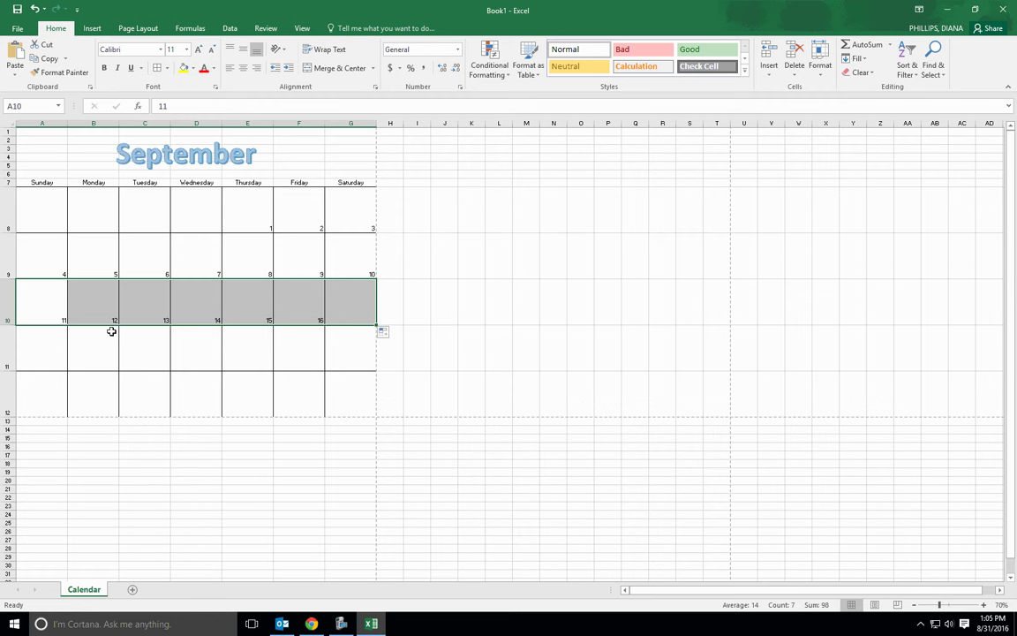
Fill dates 18–24 in row 11 and 25–30 in row 12, then select A8:G12.
click(50, 347)
text(18)
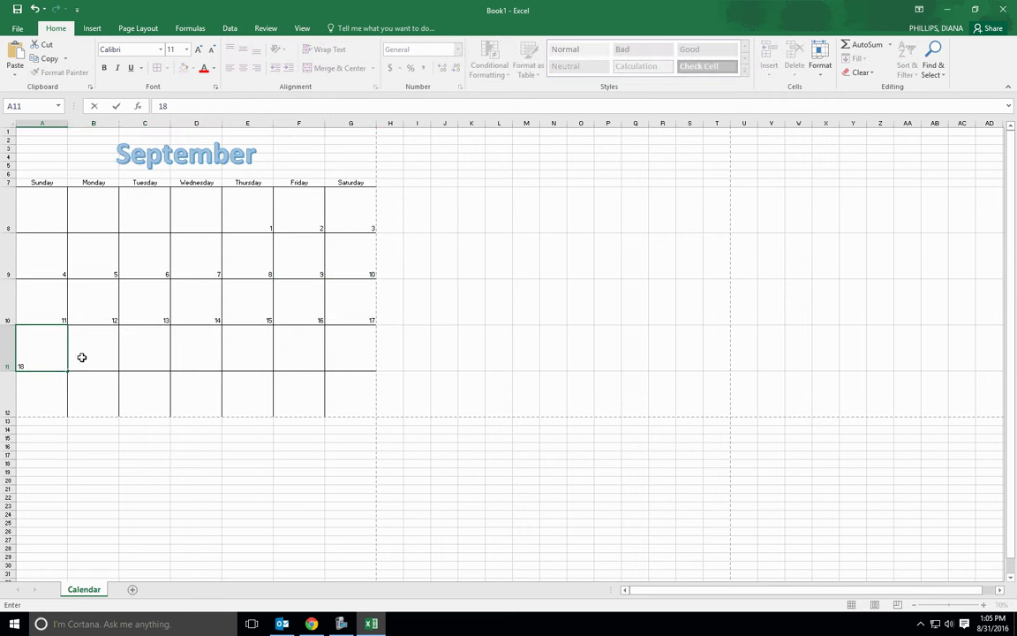
drag(68, 373, 353, 369)
click(51, 392)
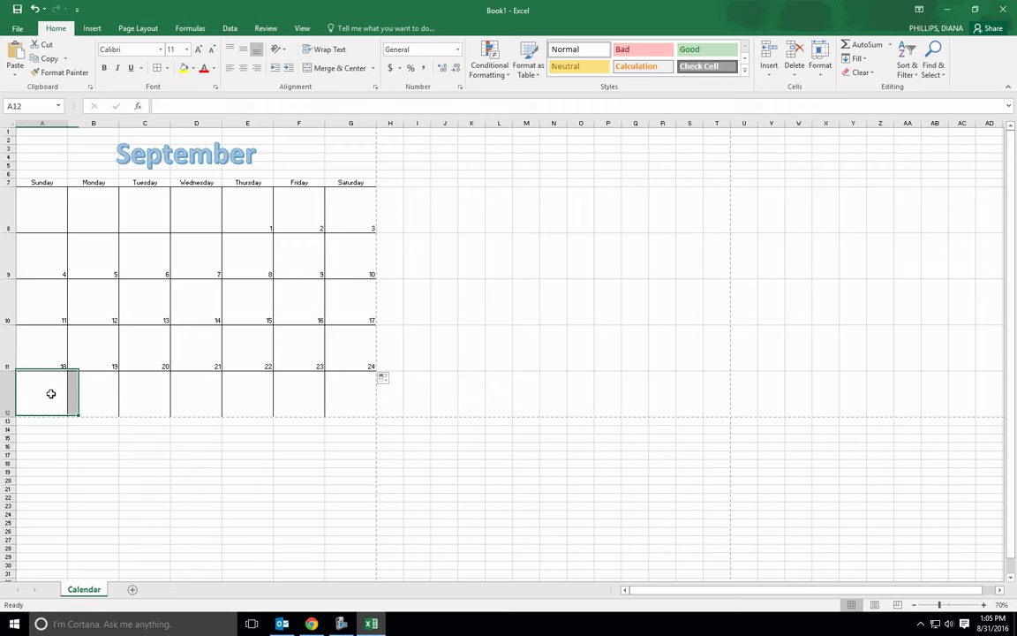
text(25)
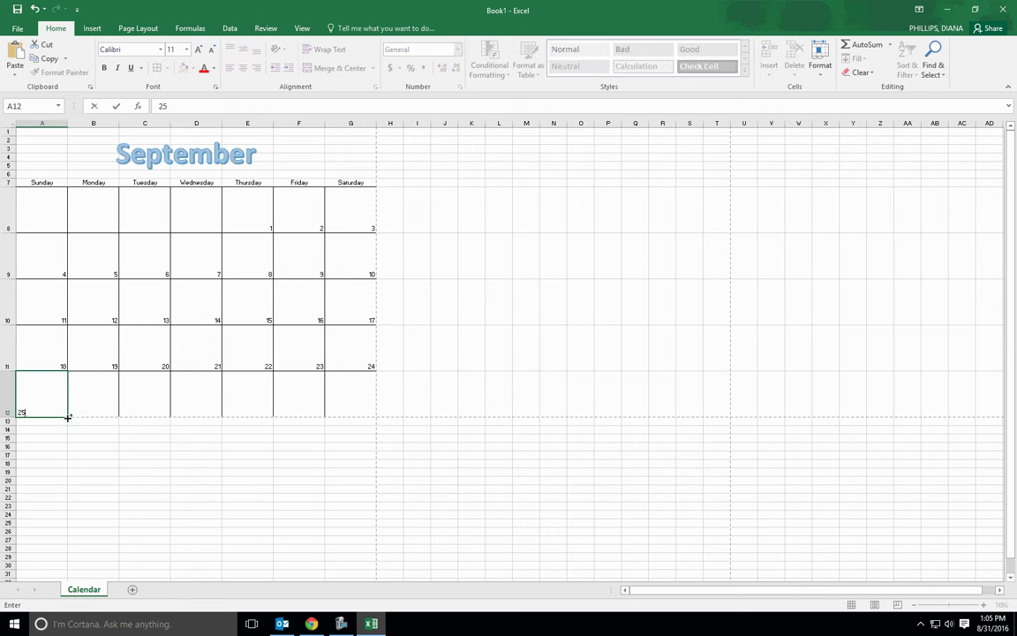
drag(68, 415, 302, 409)
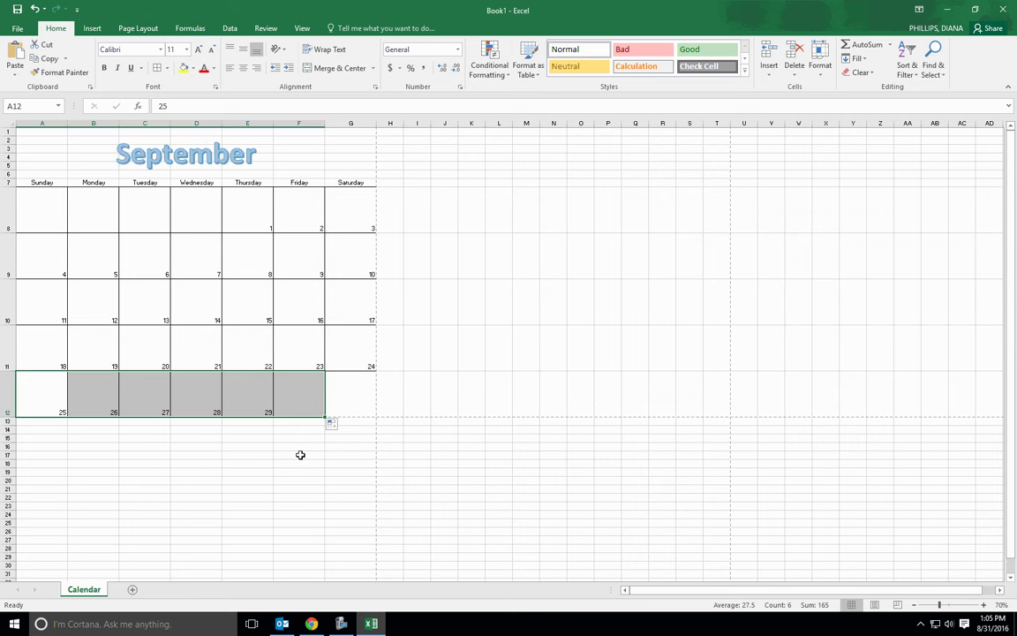
click(282, 464)
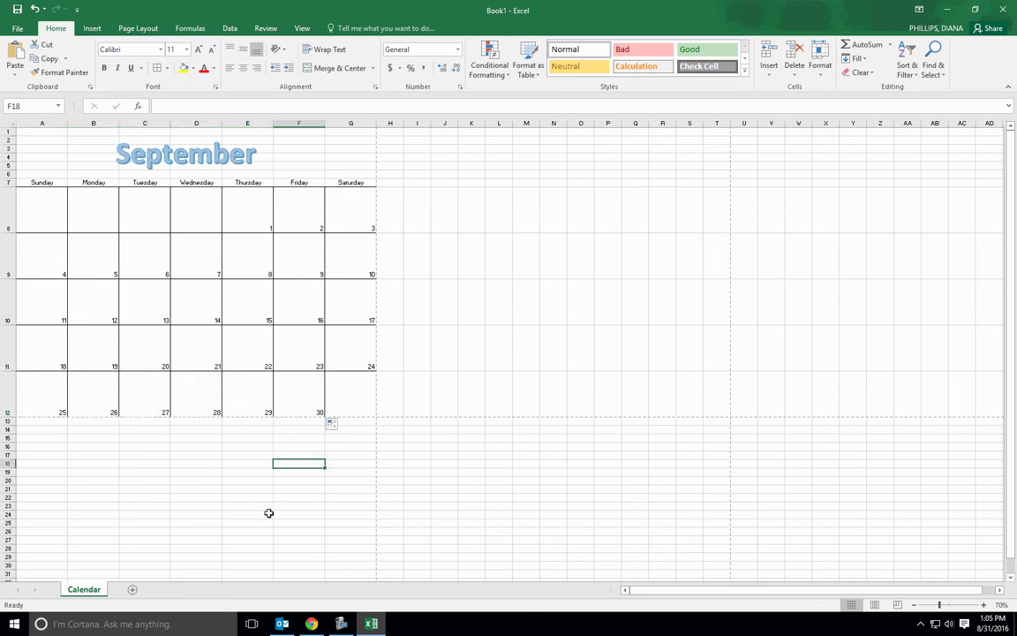
drag(65, 213, 352, 393)
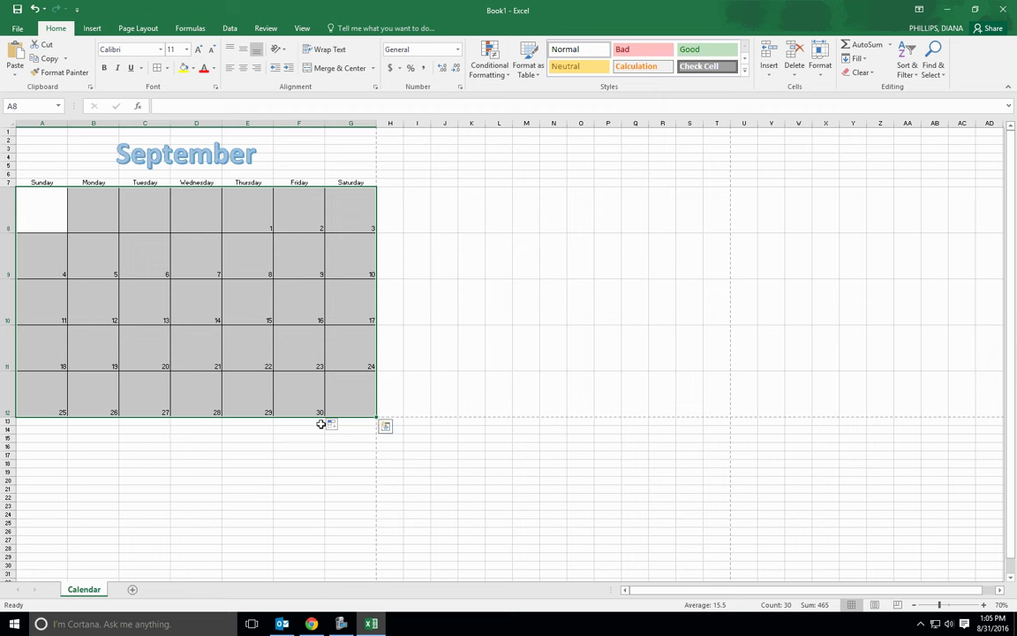
Set the calendar cells' alignment to Left (Indent) horizontally and Top vertically.
right_click(212, 278)
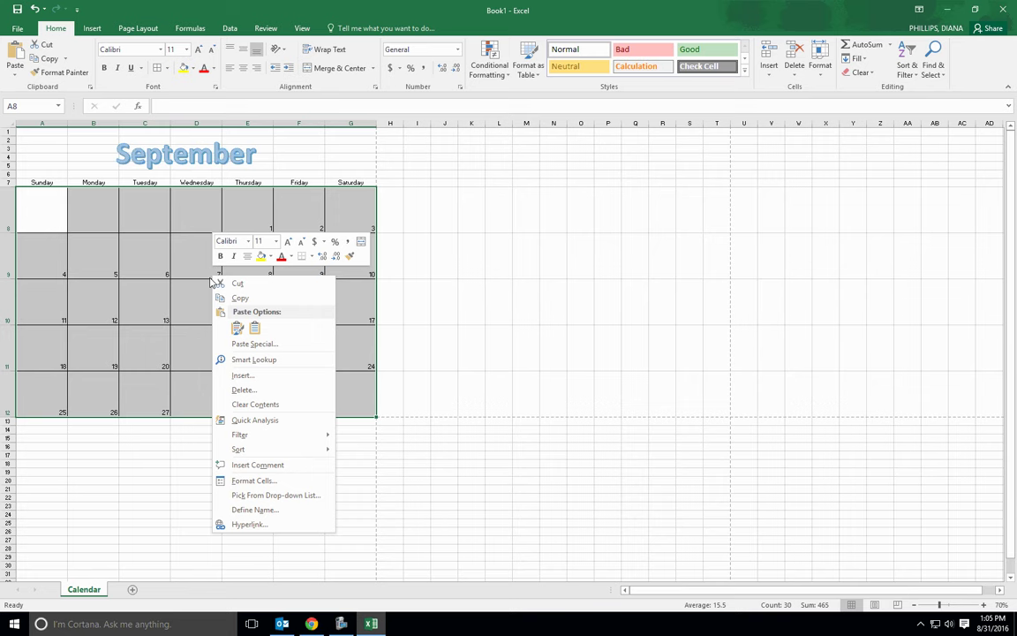
click(247, 480)
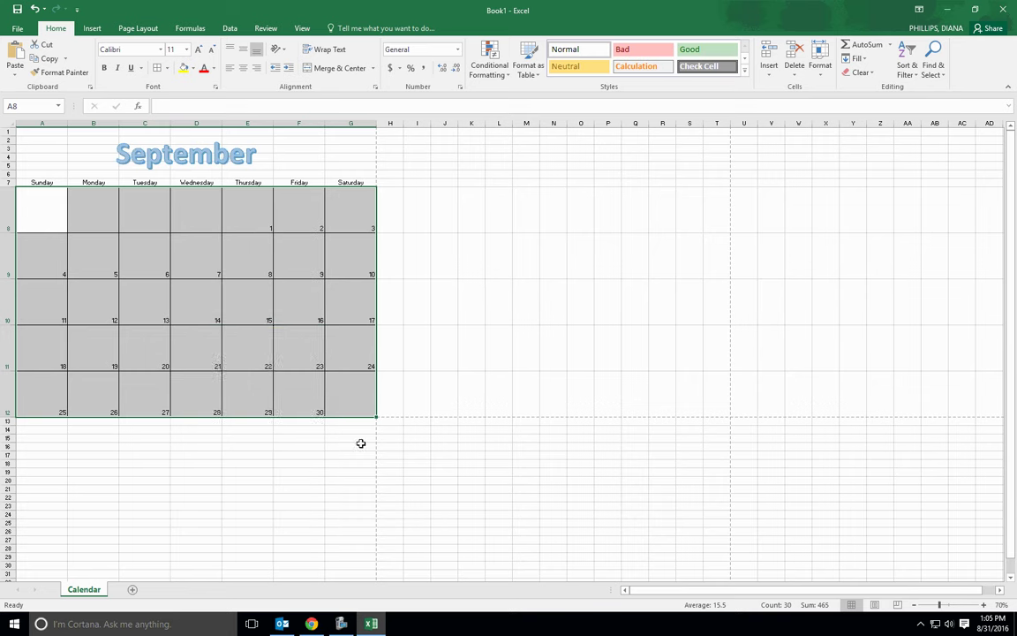
click(162, 358)
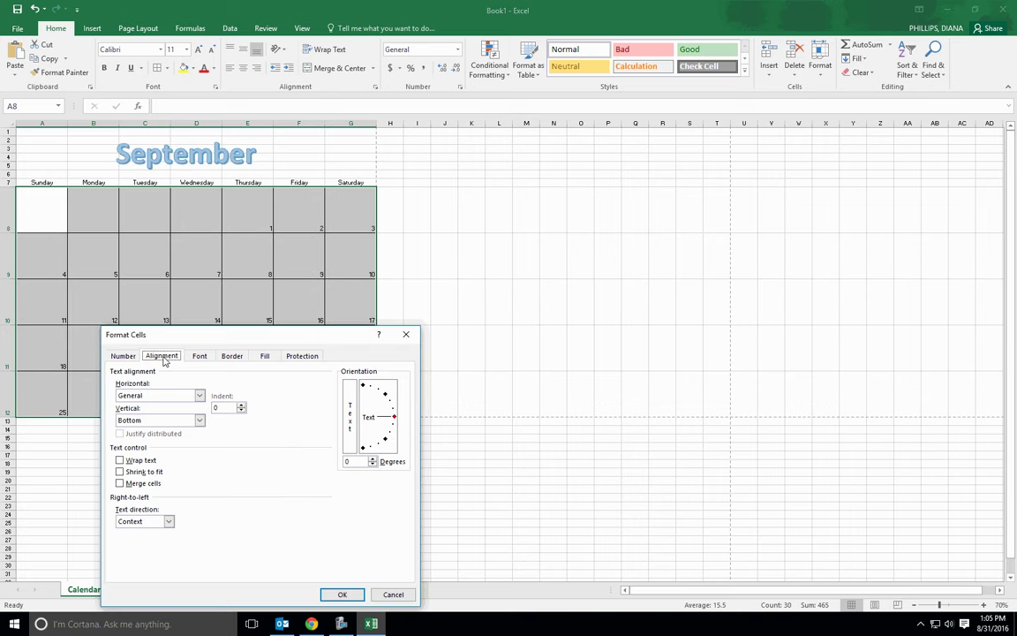
click(200, 395)
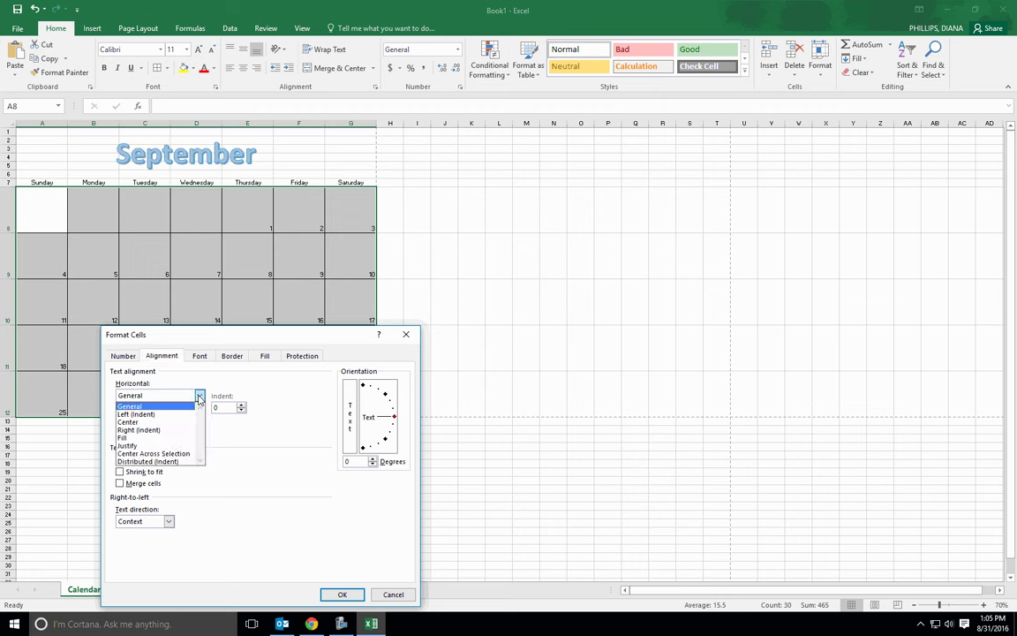
click(163, 415)
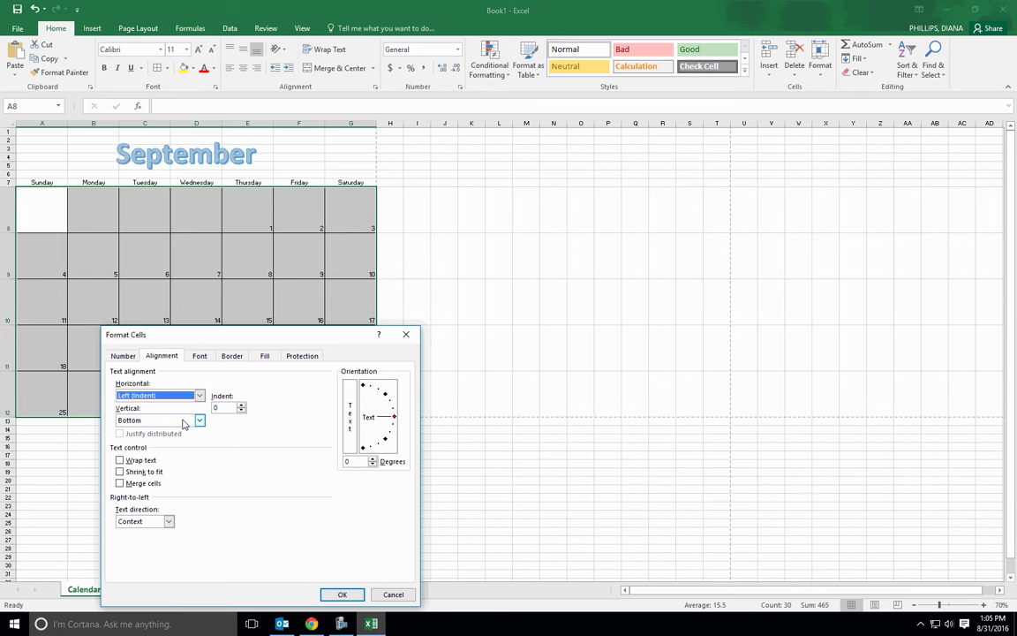
click(200, 420)
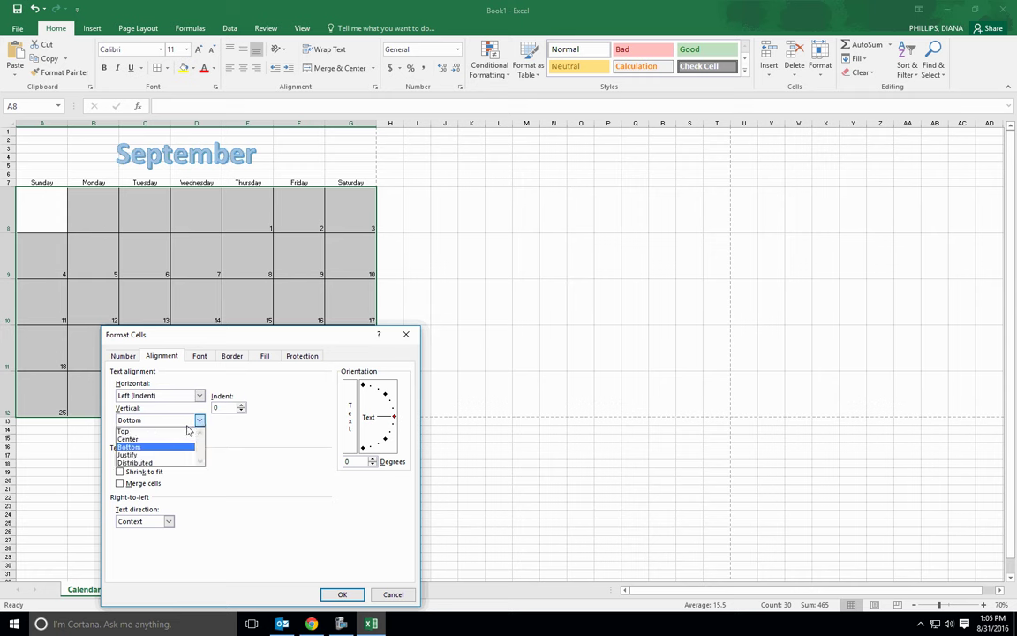
click(188, 429)
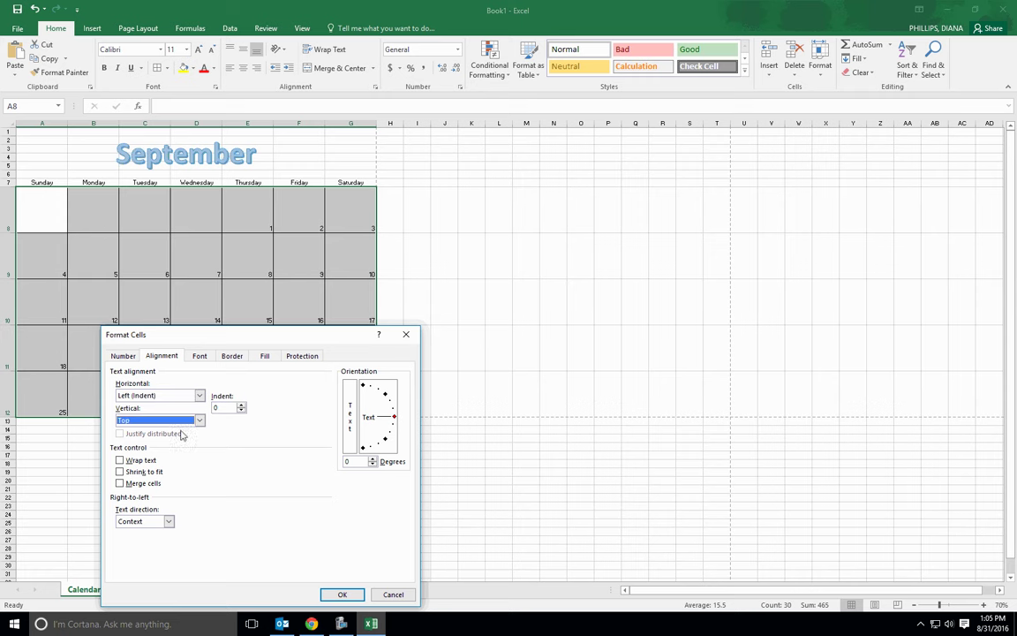
click(351, 594)
click(303, 455)
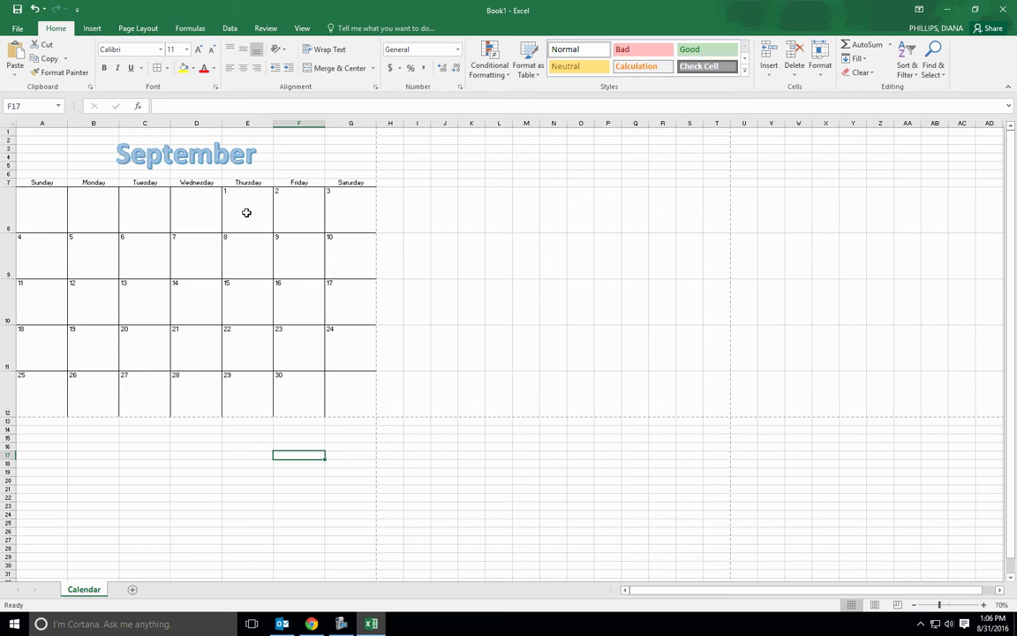
Choose the Text Box tool from the Insert ribbon.
click(93, 29)
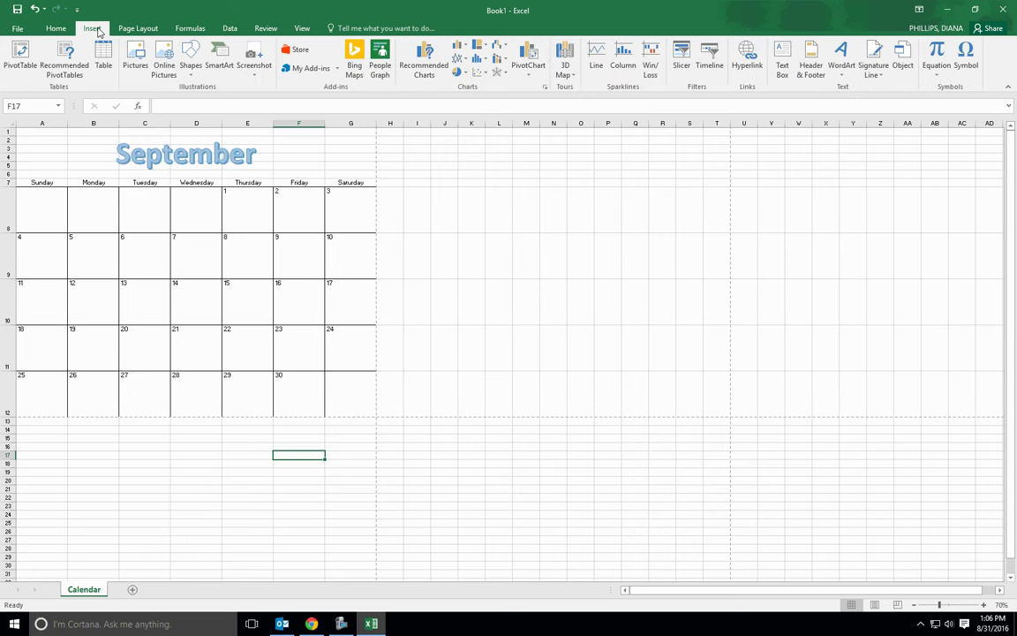
click(782, 62)
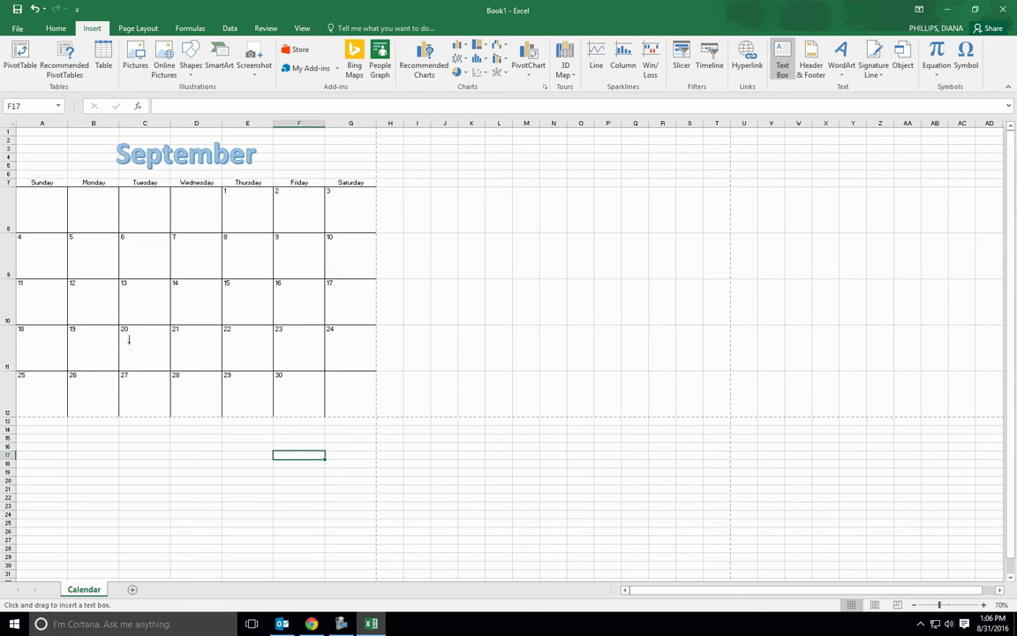
Draw a text box in the 20th's cell reading 'FBLA Meeting', centred, red, 14 pt.
mouse_move(127, 340)
mouse_down()
mouse_move(136, 361)
mouse_move(163, 361)
mouse_up()
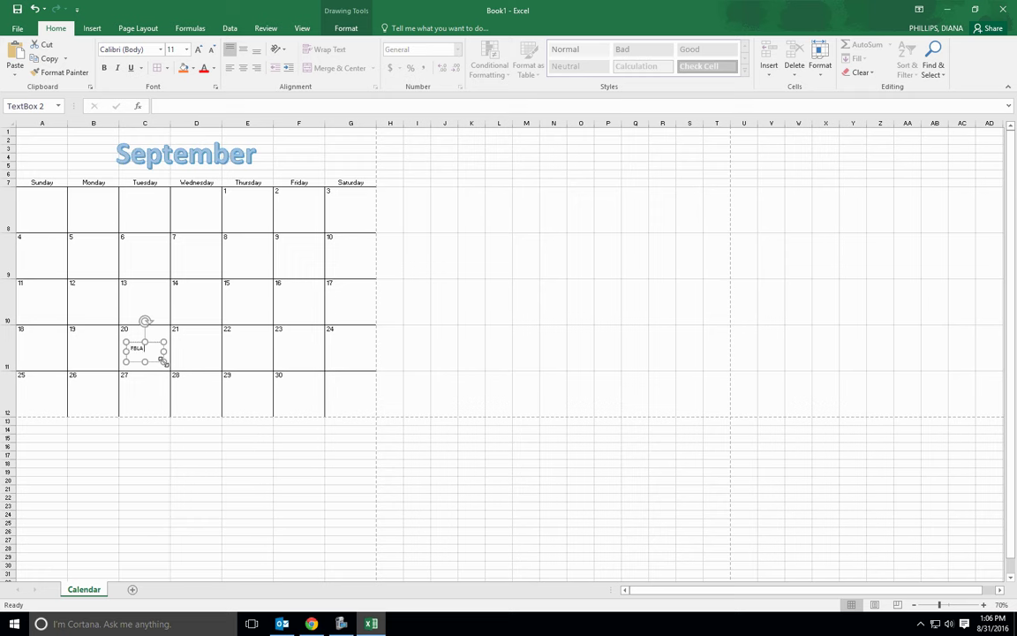
text(FBLA Meeting)
drag(162, 361, 124, 314)
click(244, 72)
click(204, 68)
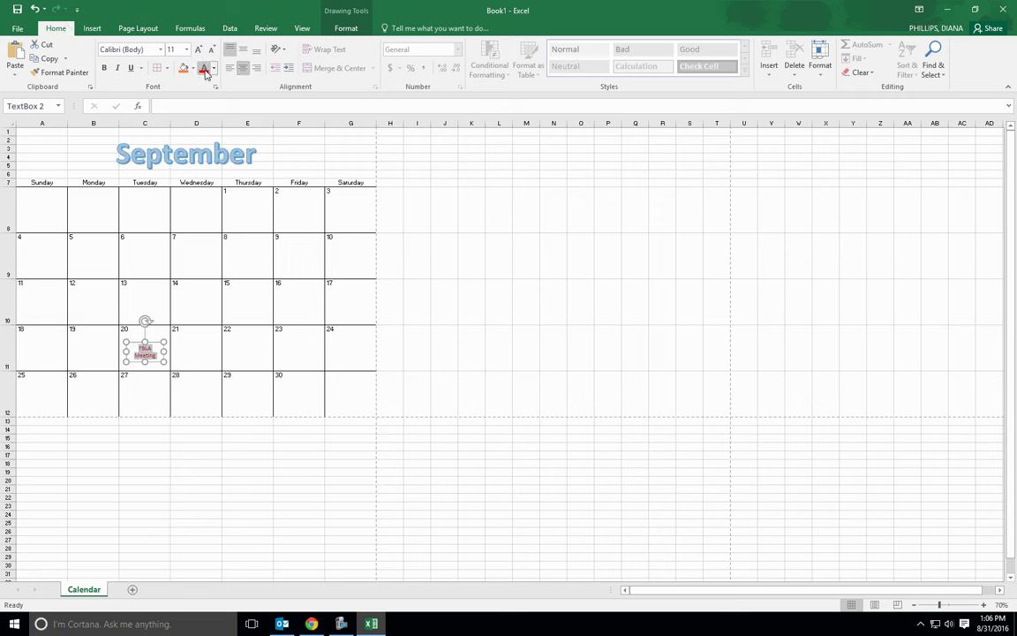
click(186, 49)
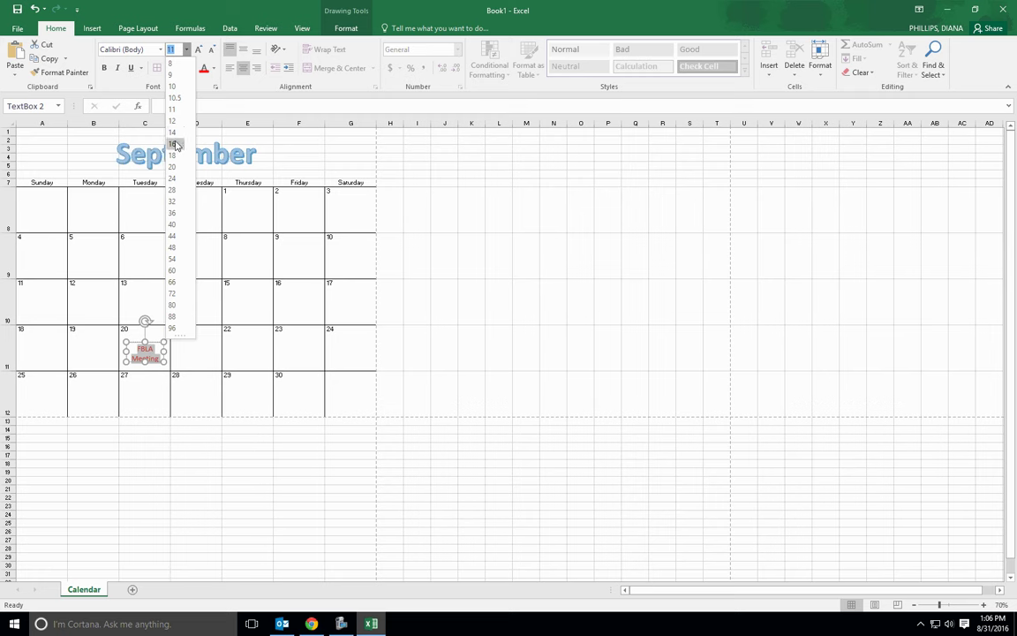
click(177, 132)
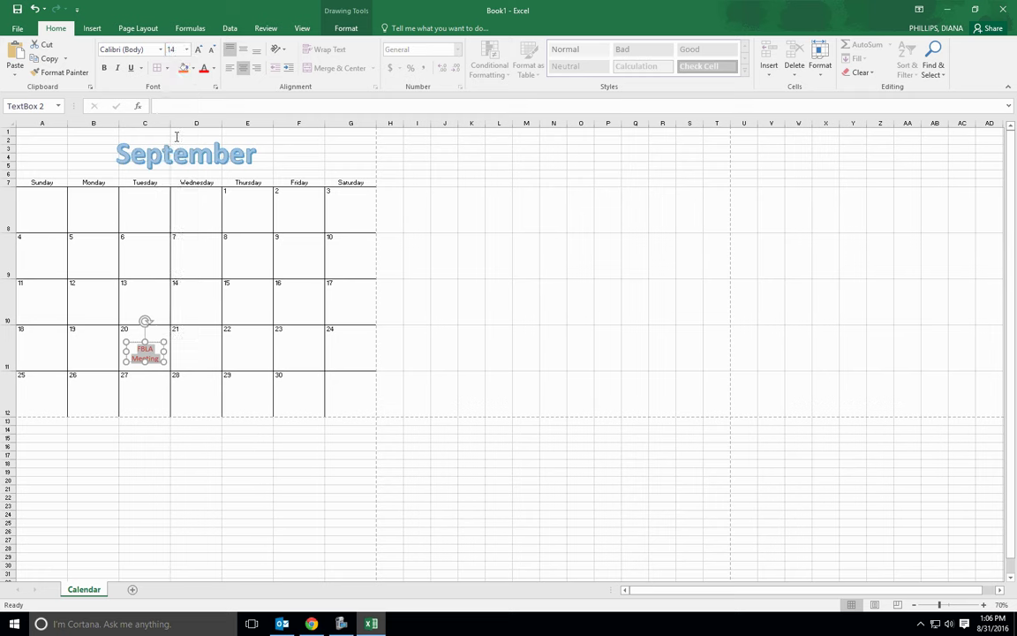
click(202, 339)
click(154, 353)
Bring up the Shape Outline weight choices for the FBLA Meeting text box.
click(510, 398)
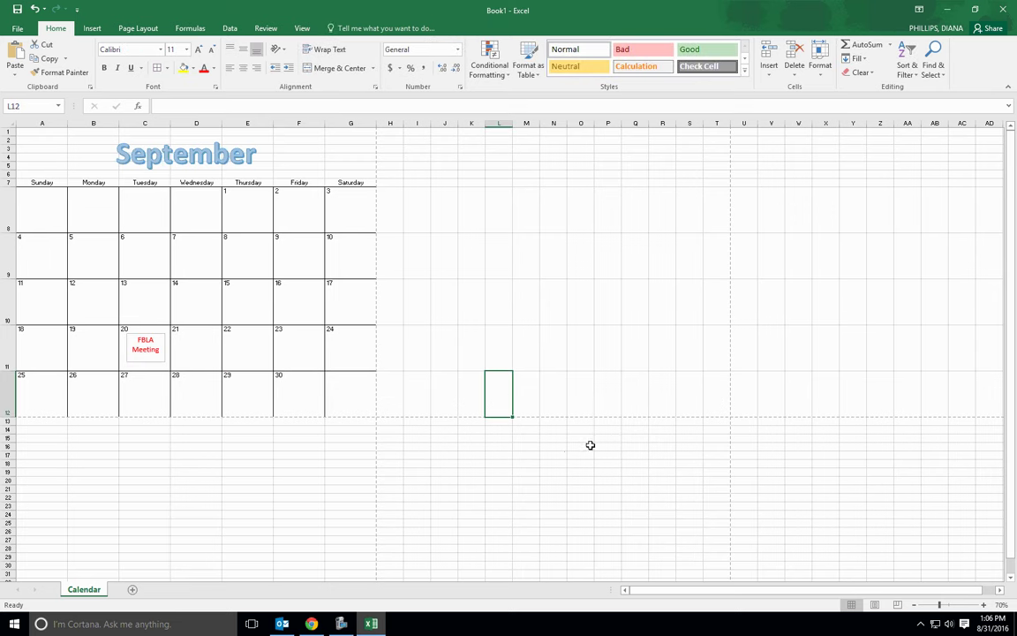
click(154, 362)
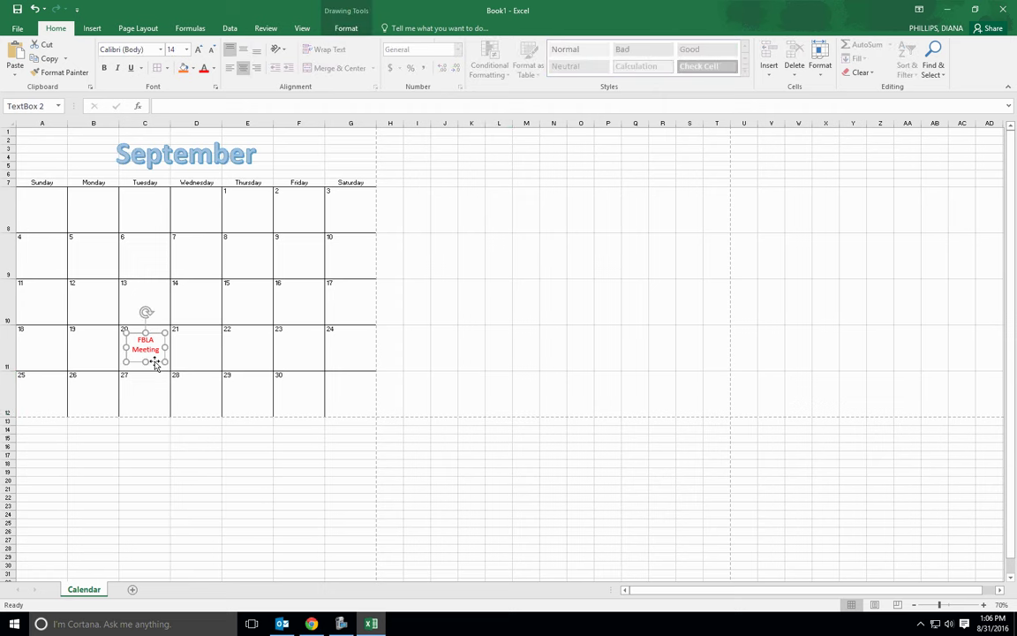
click(346, 28)
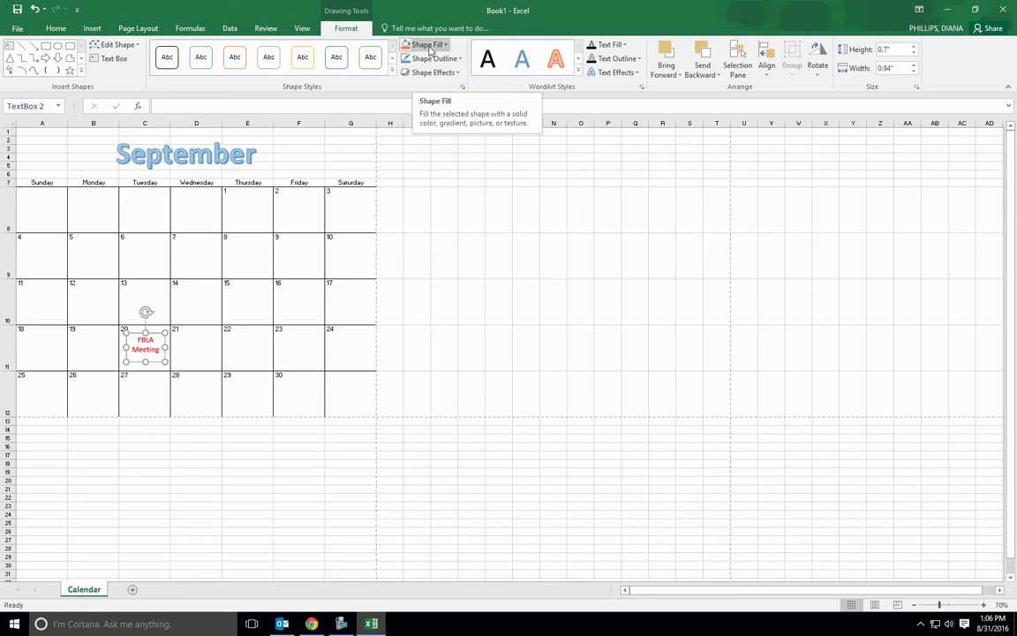
click(638, 59)
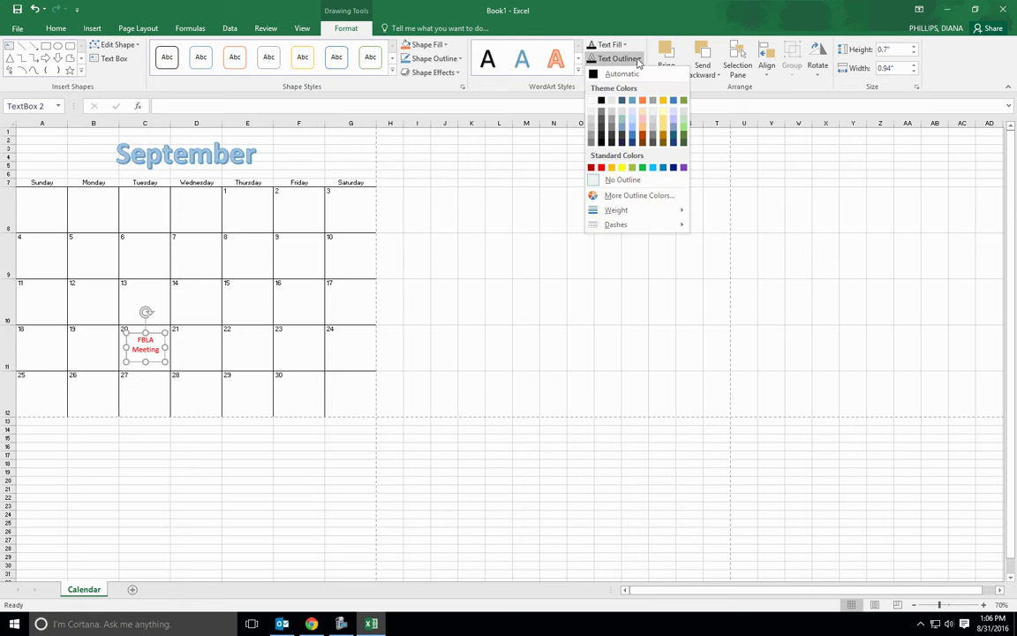
mouse_move(617, 210)
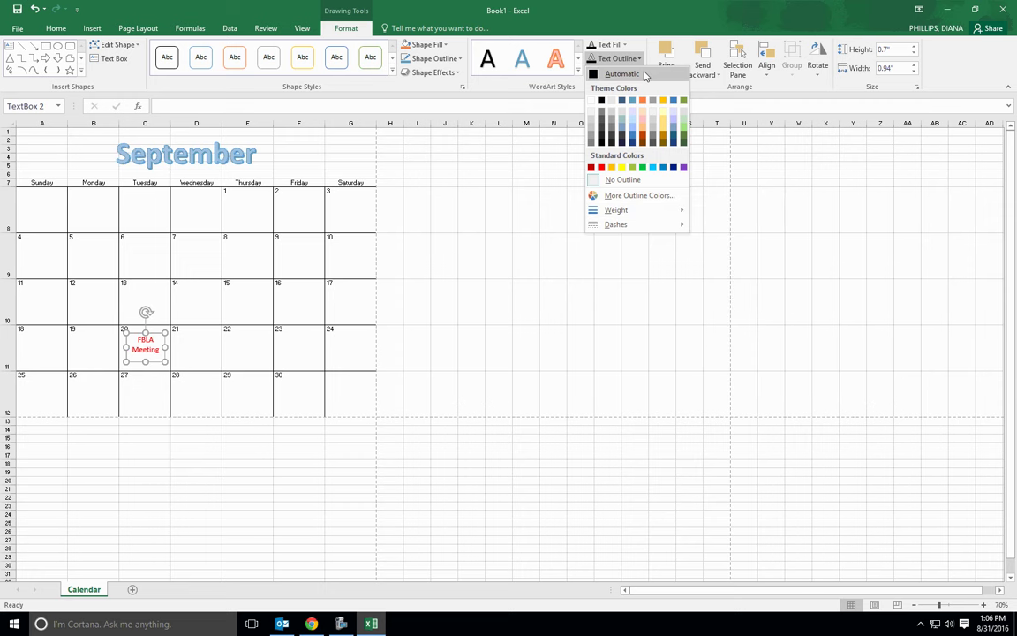
click(433, 59)
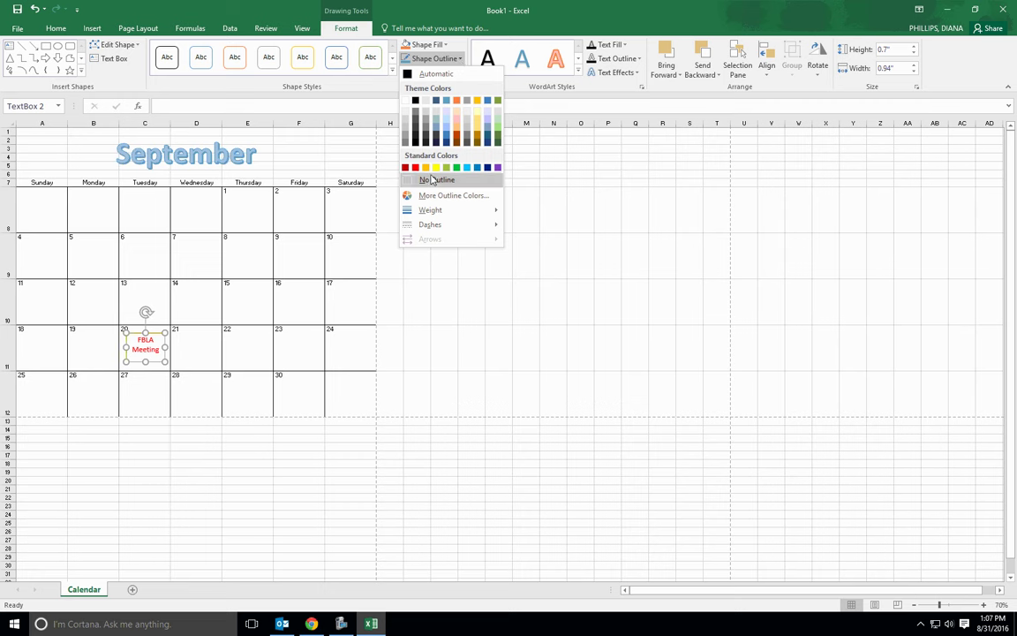
mouse_move(458, 218)
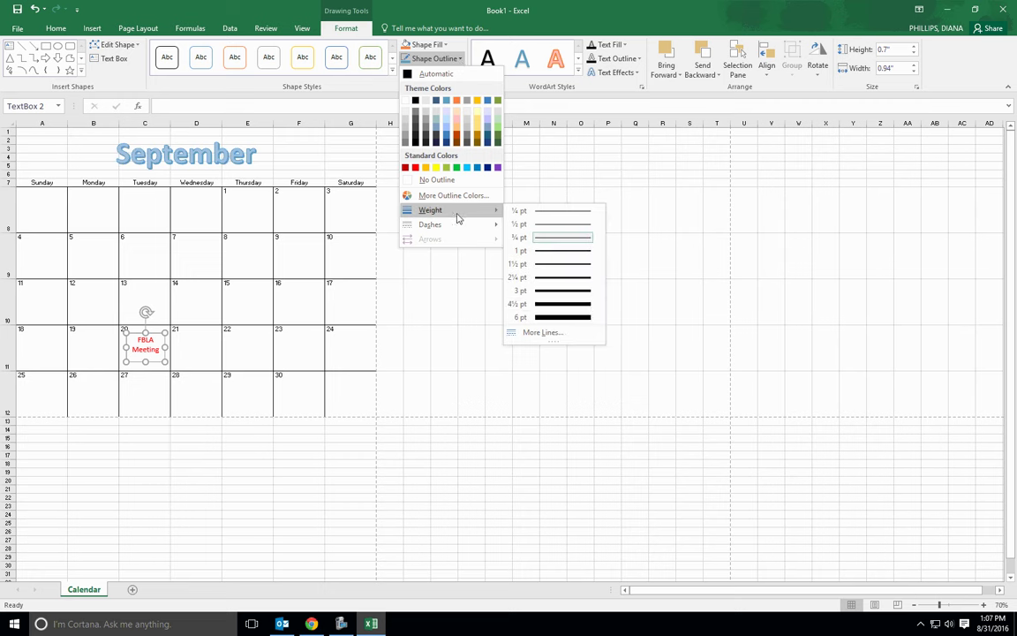
Apply a 4½ pt outline weight to the FBLA Meeting text box.
click(572, 307)
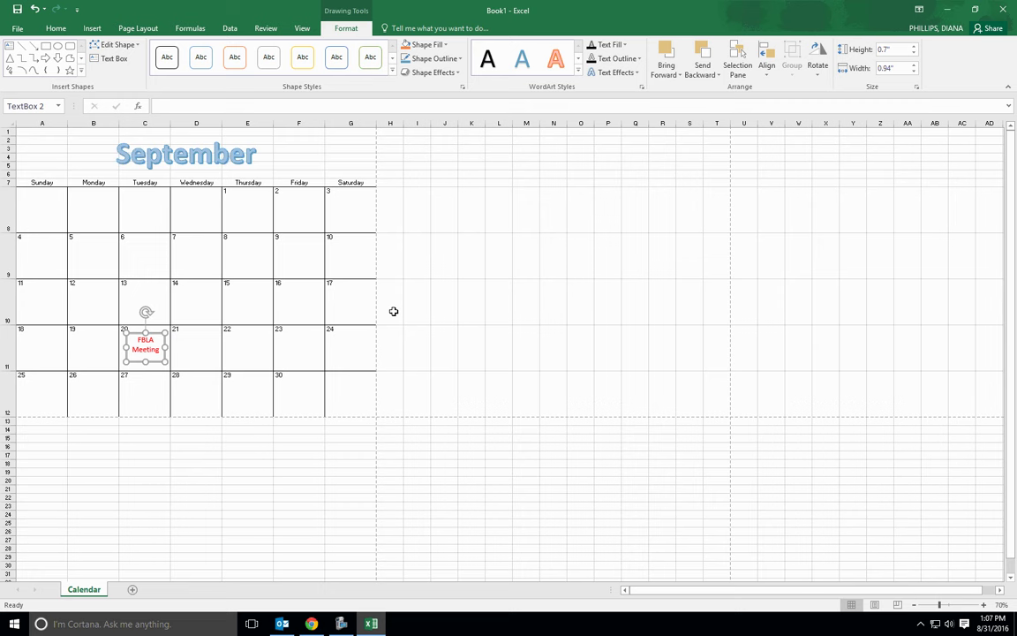
click(316, 349)
click(164, 350)
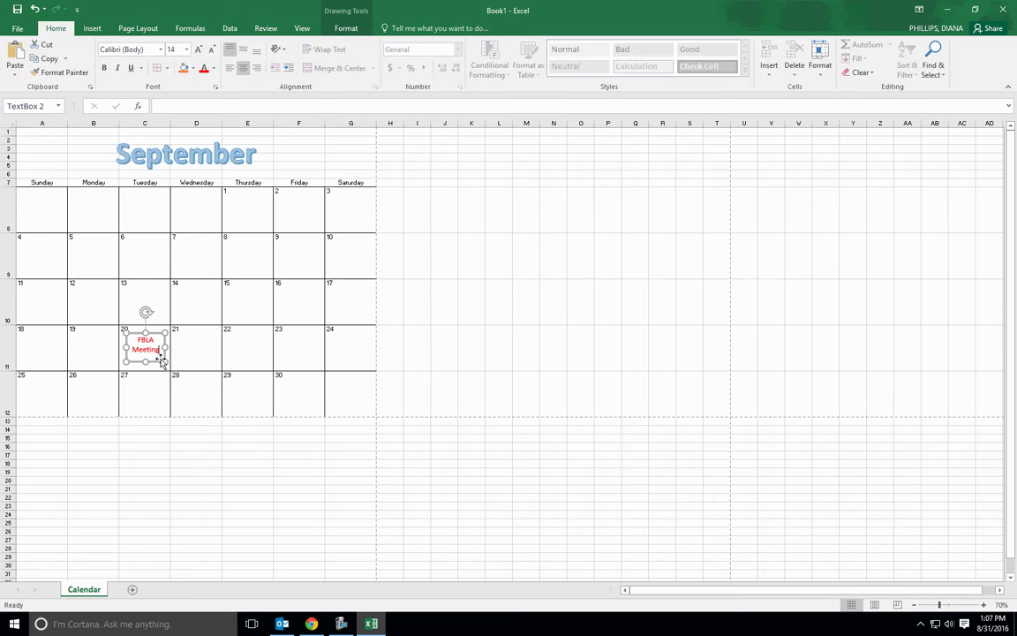
Change the text box's outline to a dashed style.
click(345, 28)
click(458, 60)
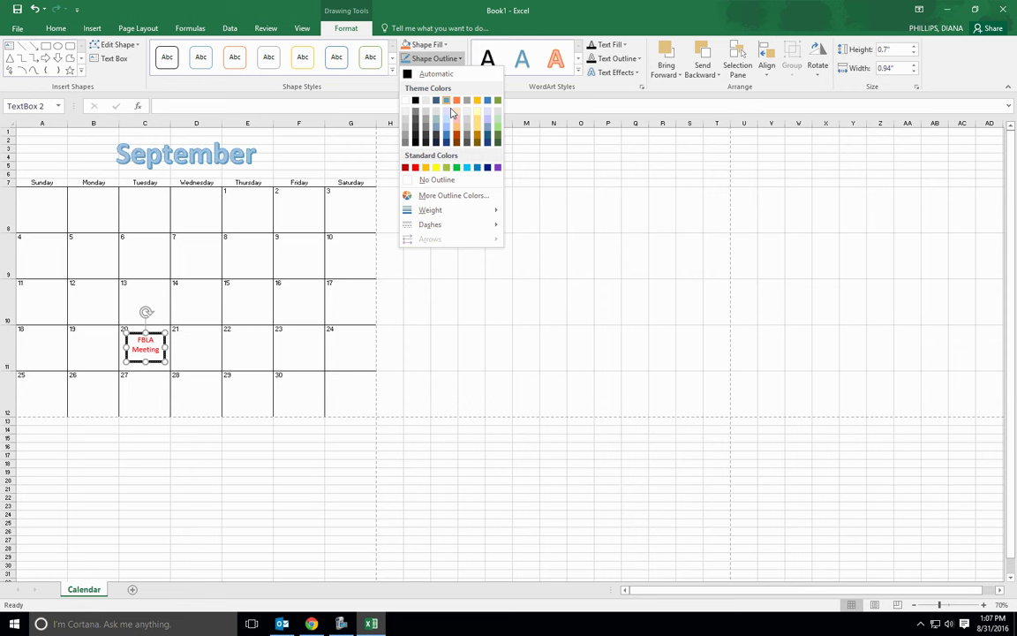
mouse_move(441, 231)
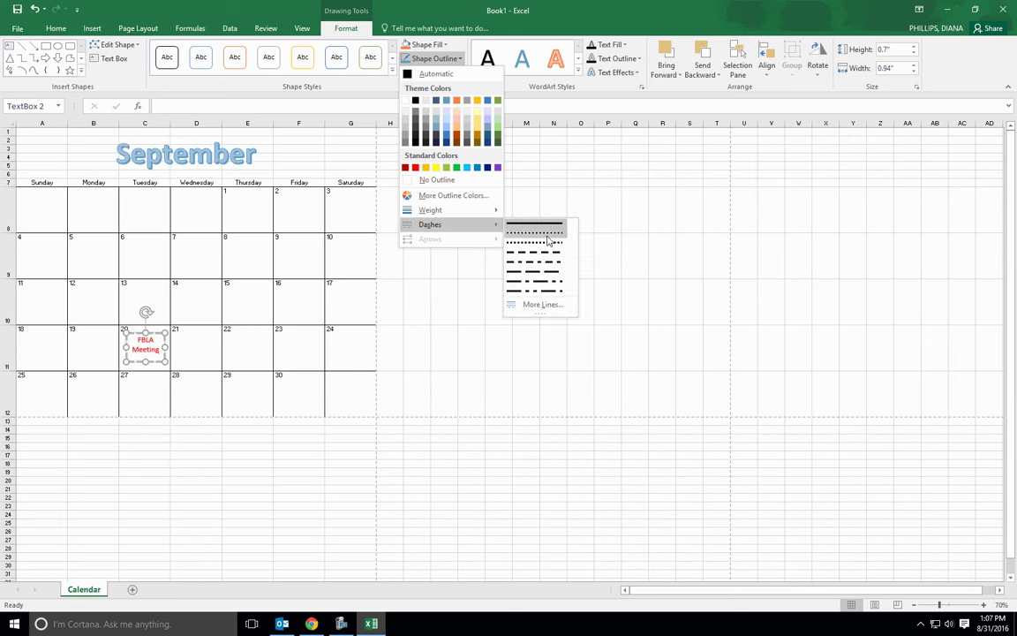
click(458, 59)
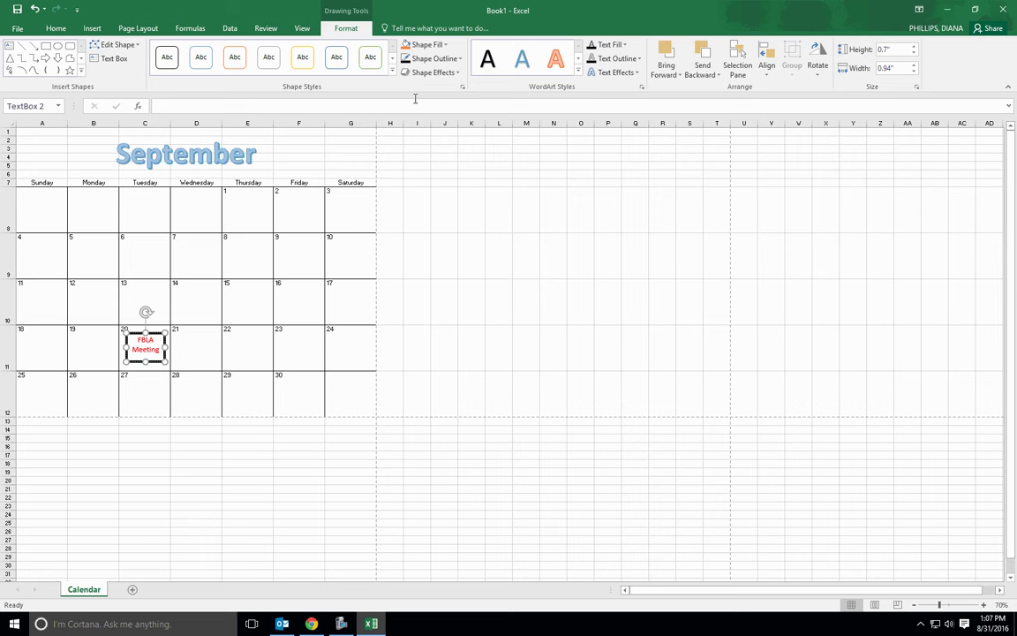
click(457, 60)
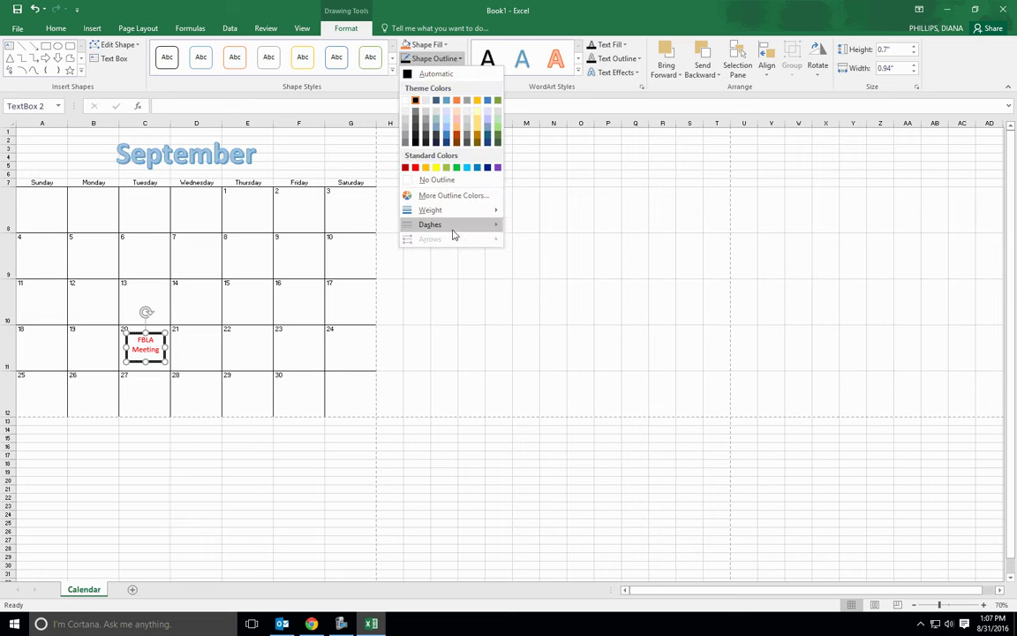
mouse_move(465, 231)
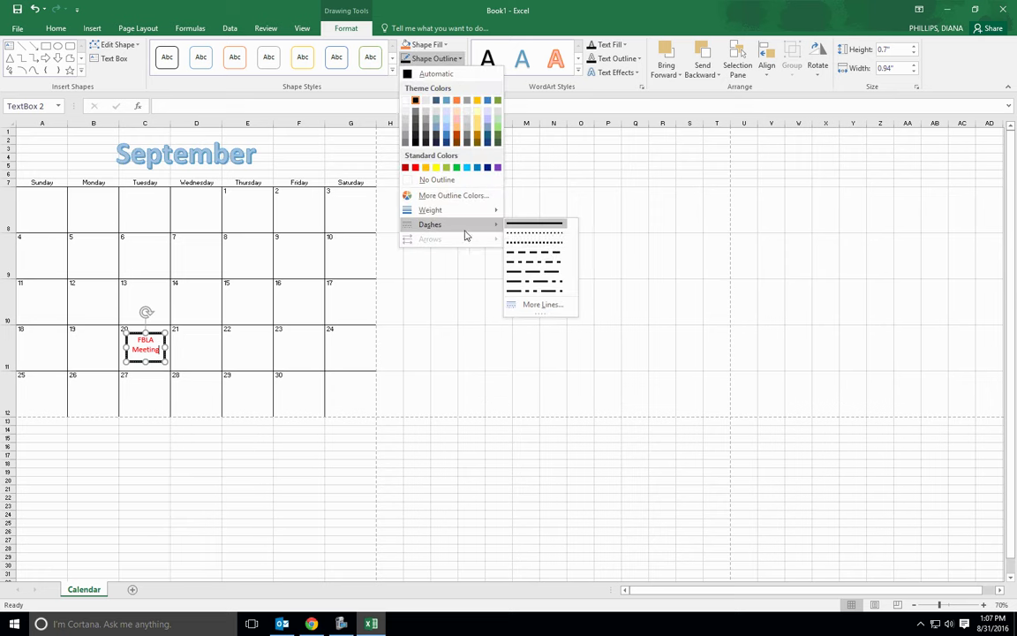
click(549, 291)
click(472, 346)
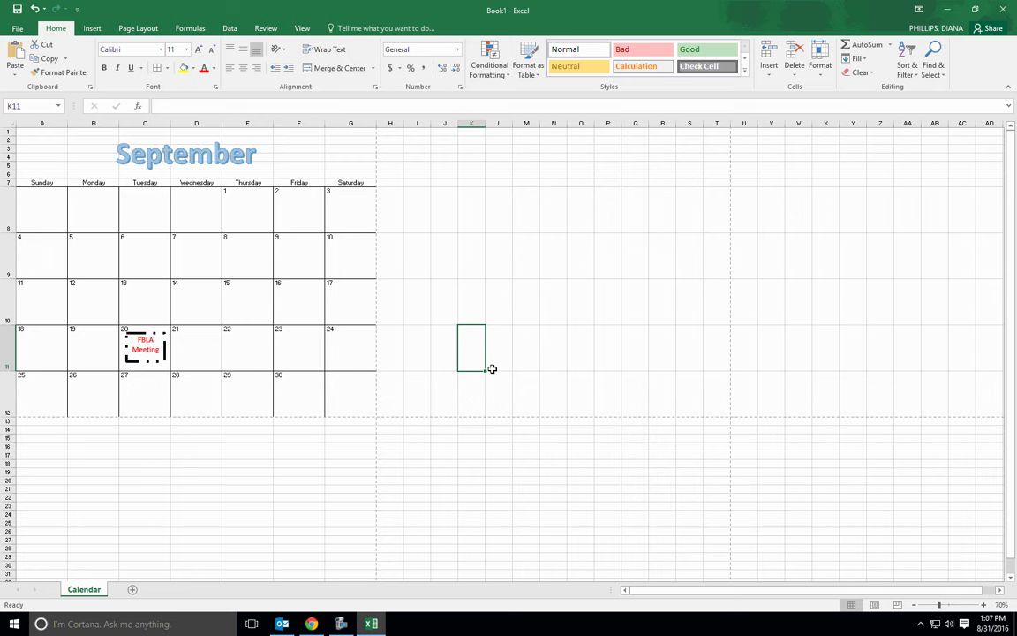
Set the FBLA Meeting text box's Shape Outline to No Outline.
click(141, 361)
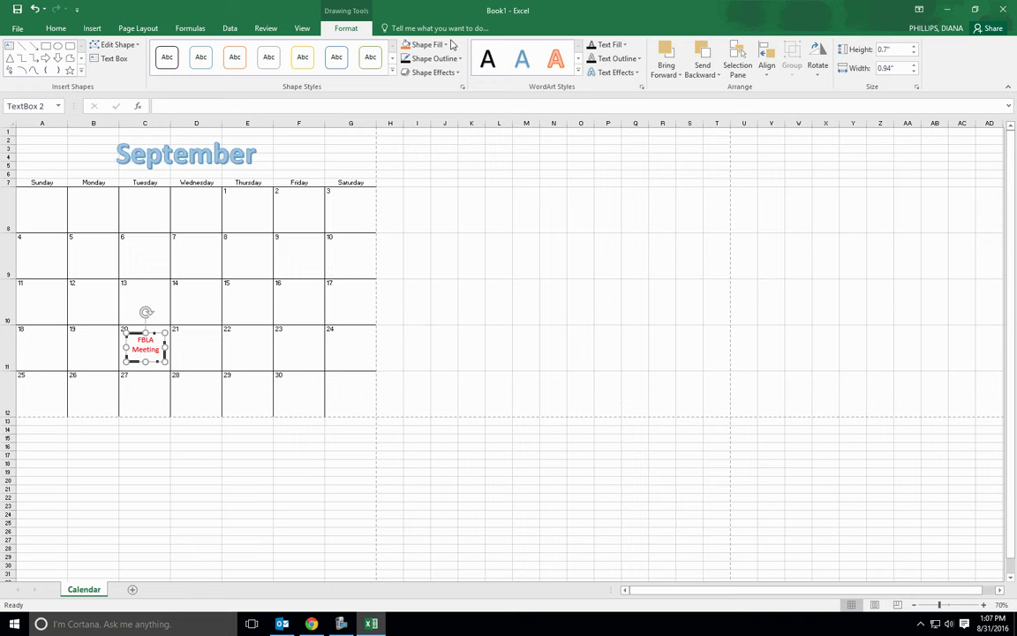
click(459, 60)
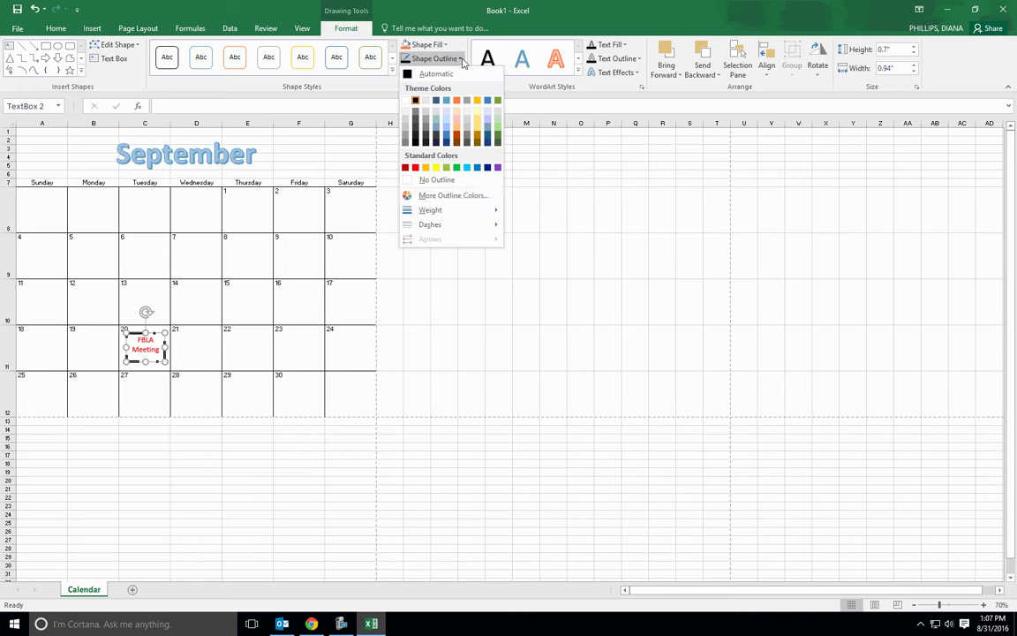
click(444, 179)
click(439, 338)
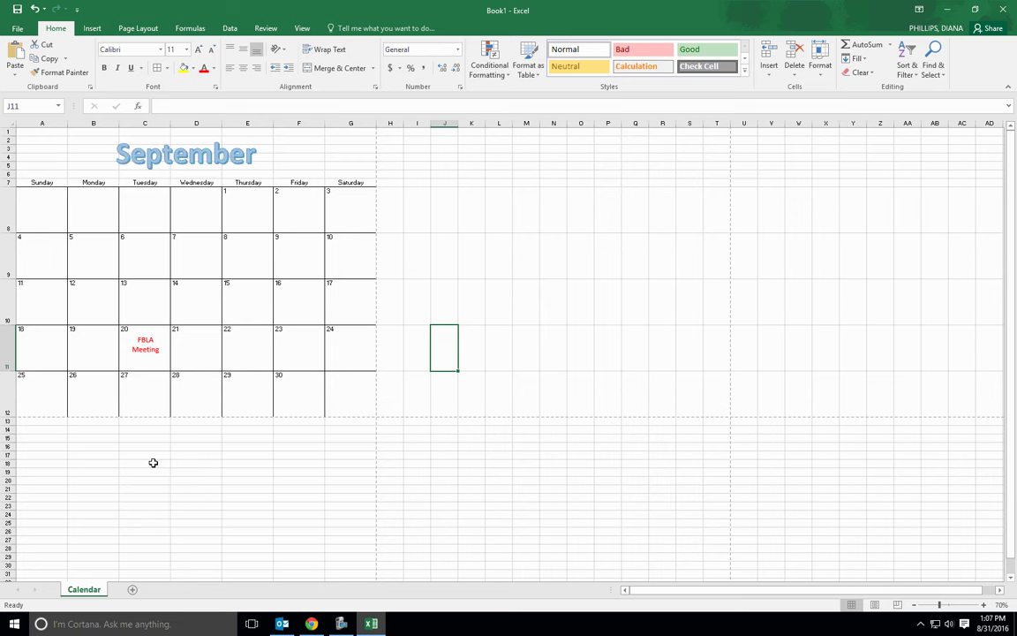
click(341, 623)
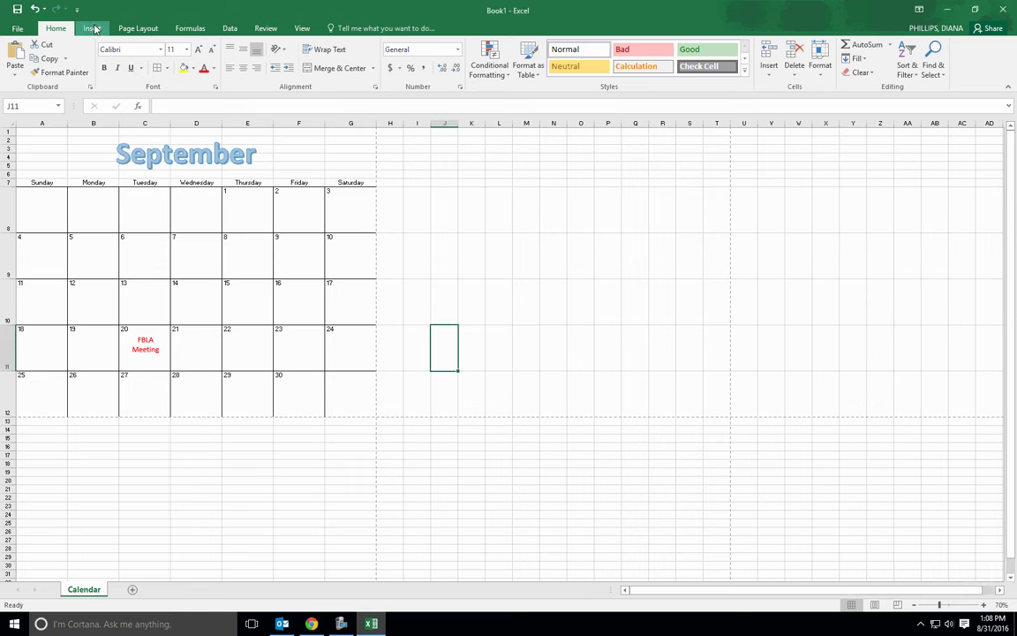
Search Online Pictures on Bing for 'FBLA' and insert the first logo result.
click(95, 29)
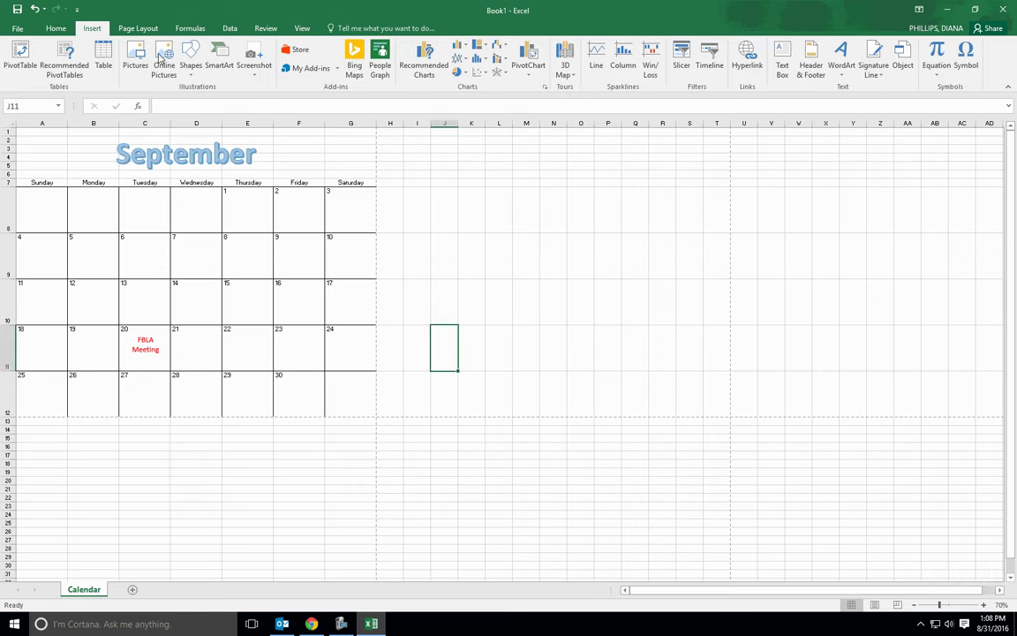
click(161, 59)
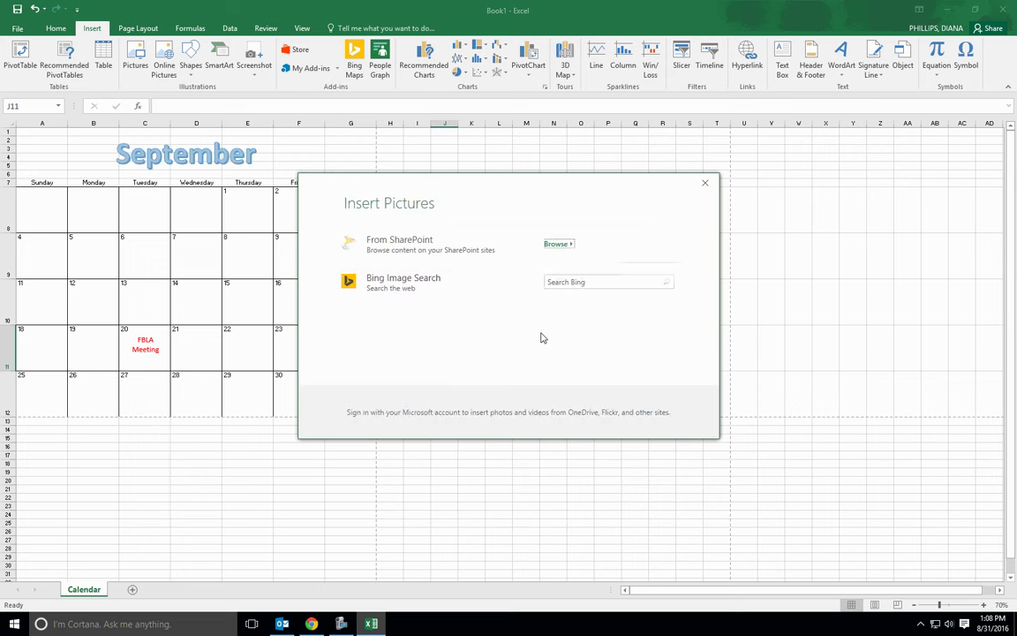
click(584, 283)
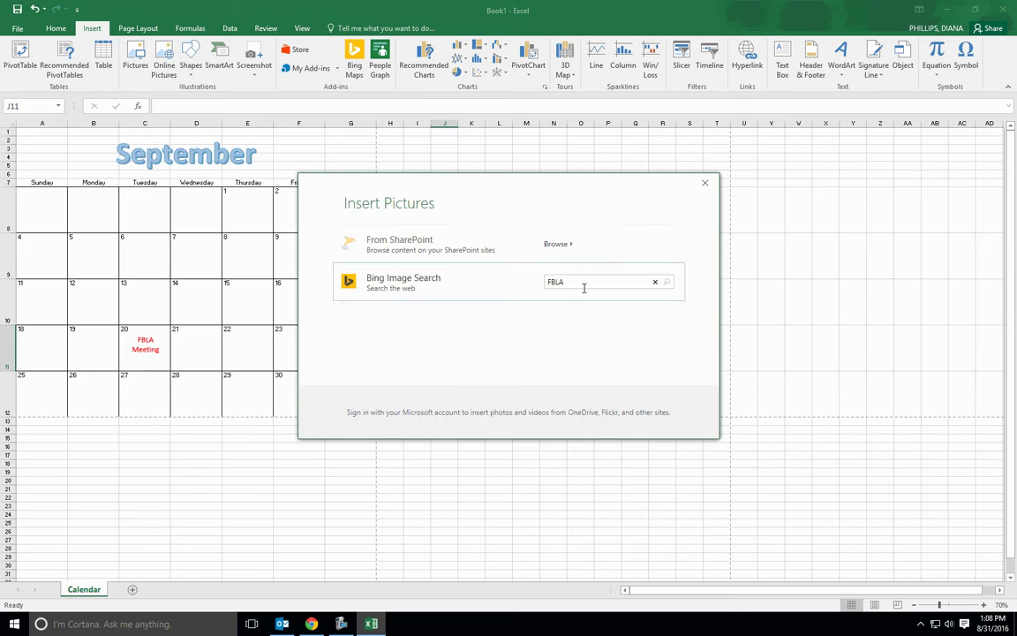
key(Return)
click(353, 283)
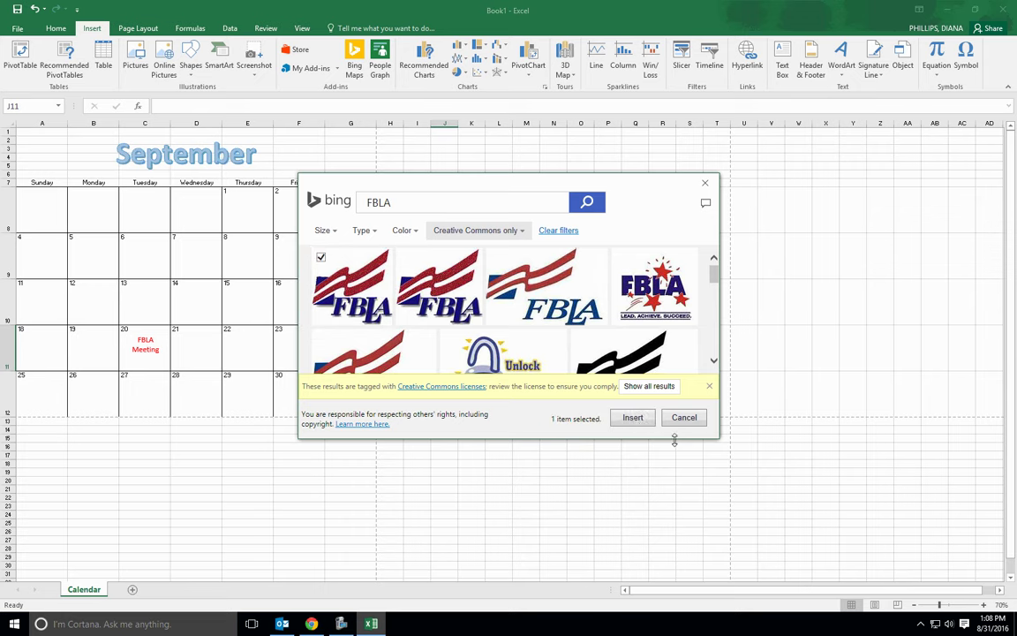
click(632, 417)
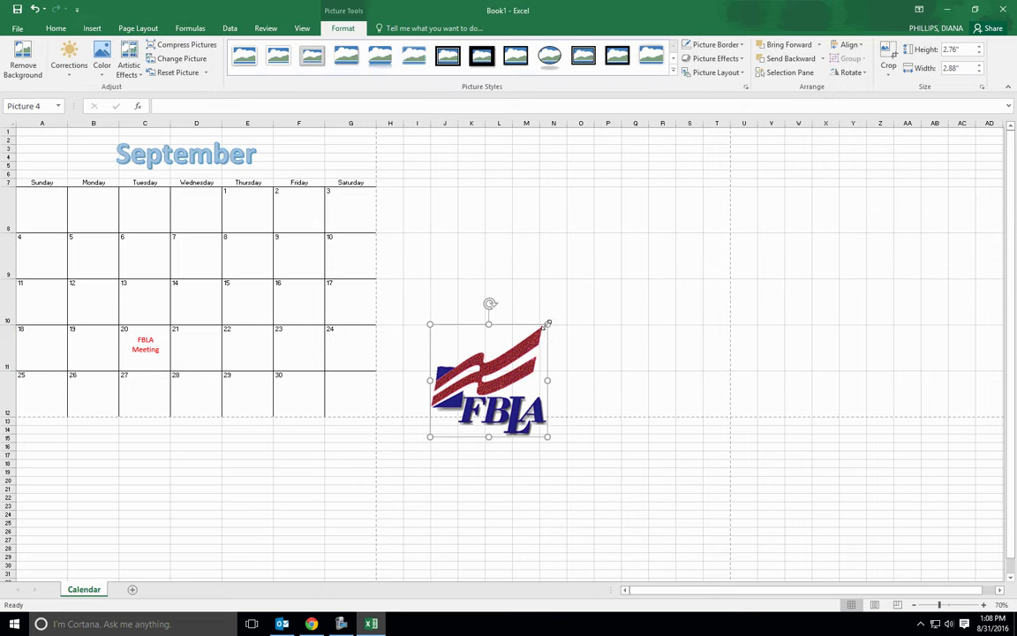
Shrink the FBLA logo to about 0.62 inches and position it below the FBLA Meeting text.
drag(547, 325, 169, 329)
click(157, 339)
click(194, 349)
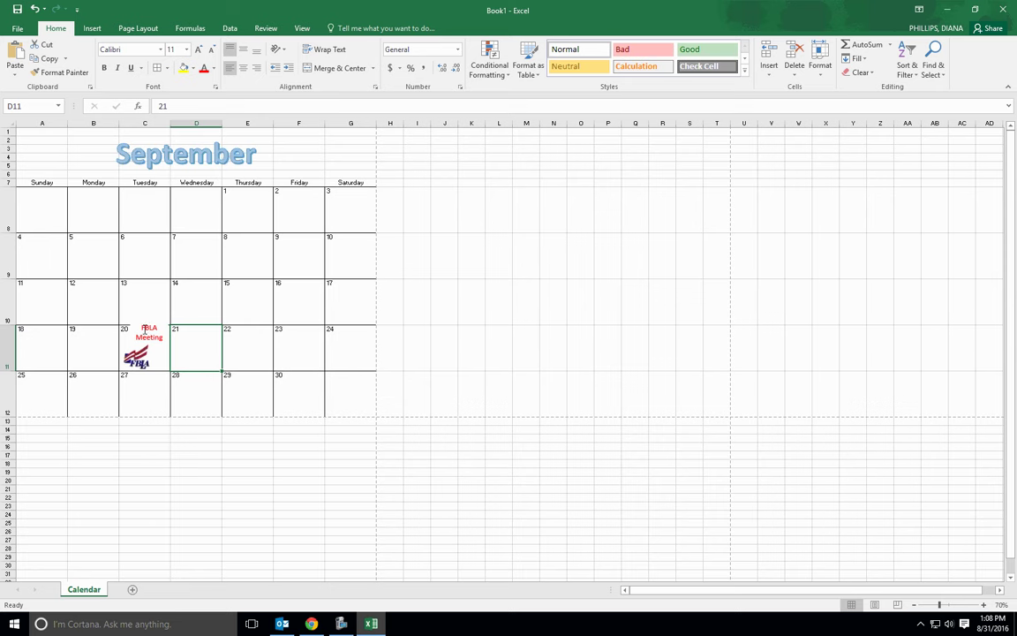
click(157, 333)
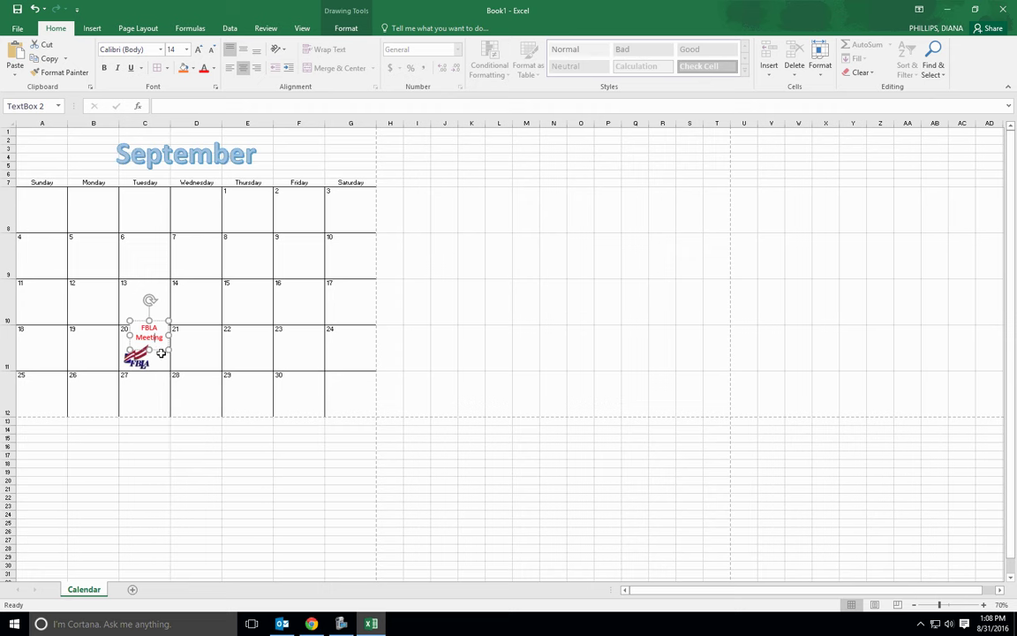
Set the FBLA Meeting text box's Shape Fill to No Fill.
click(350, 30)
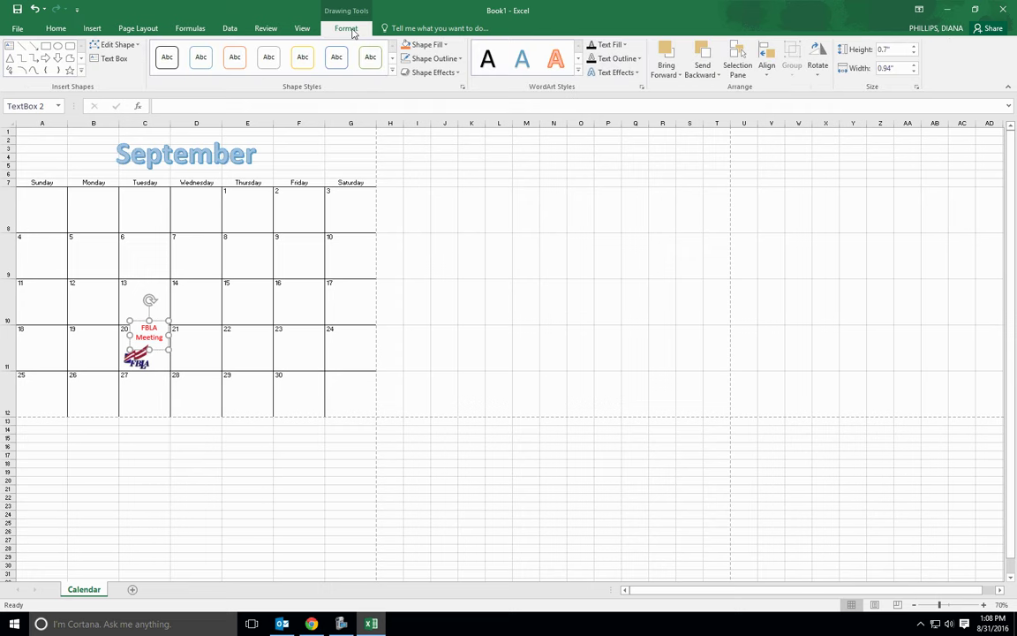
click(447, 48)
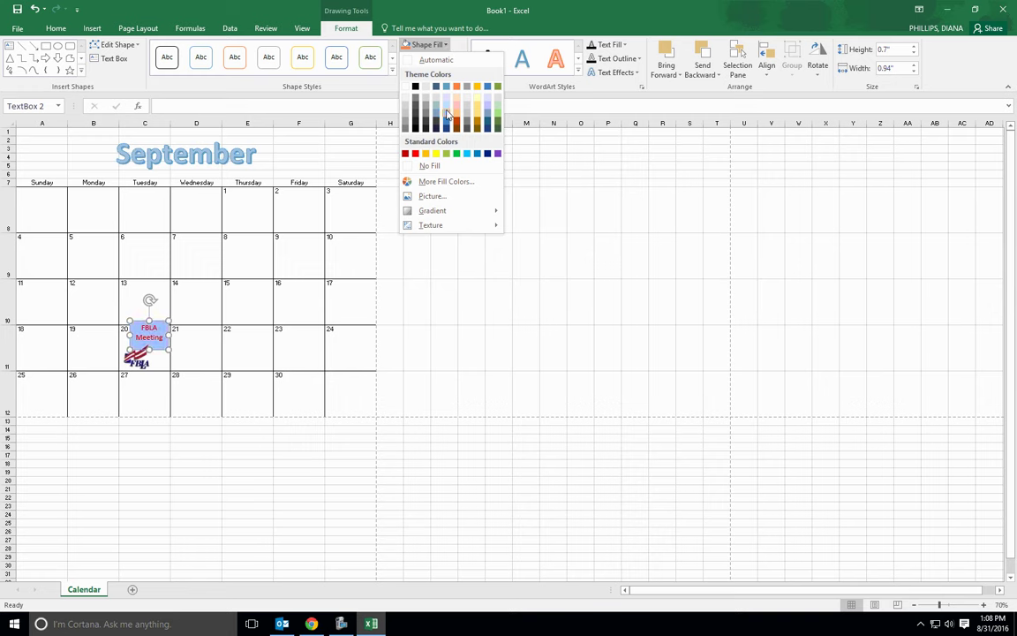
click(427, 168)
click(388, 335)
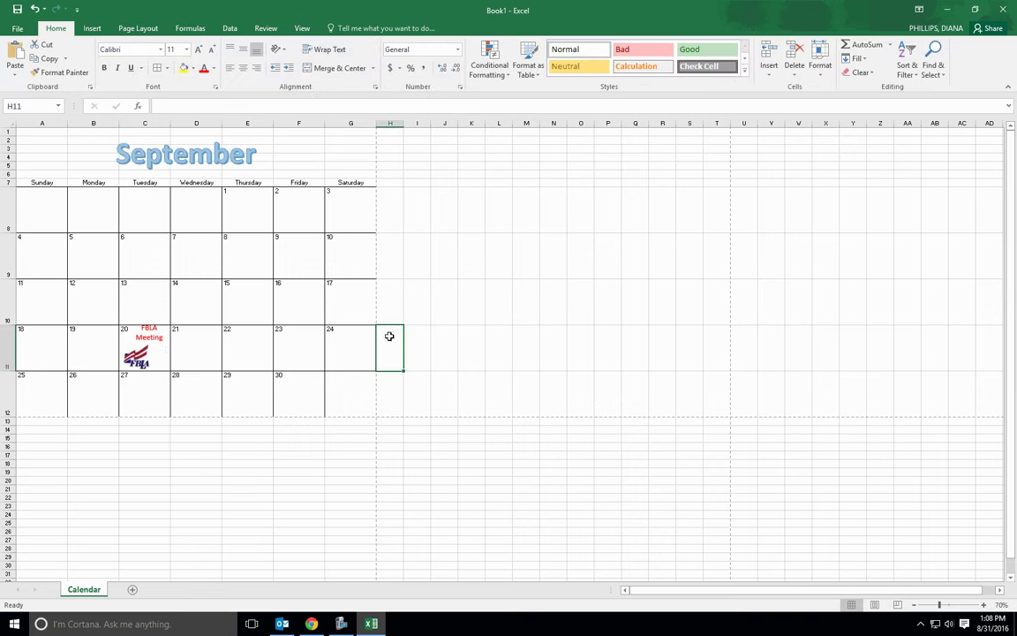
Nudge the FBLA Meeting text box slightly lower in the 20th, just above the logo.
click(165, 346)
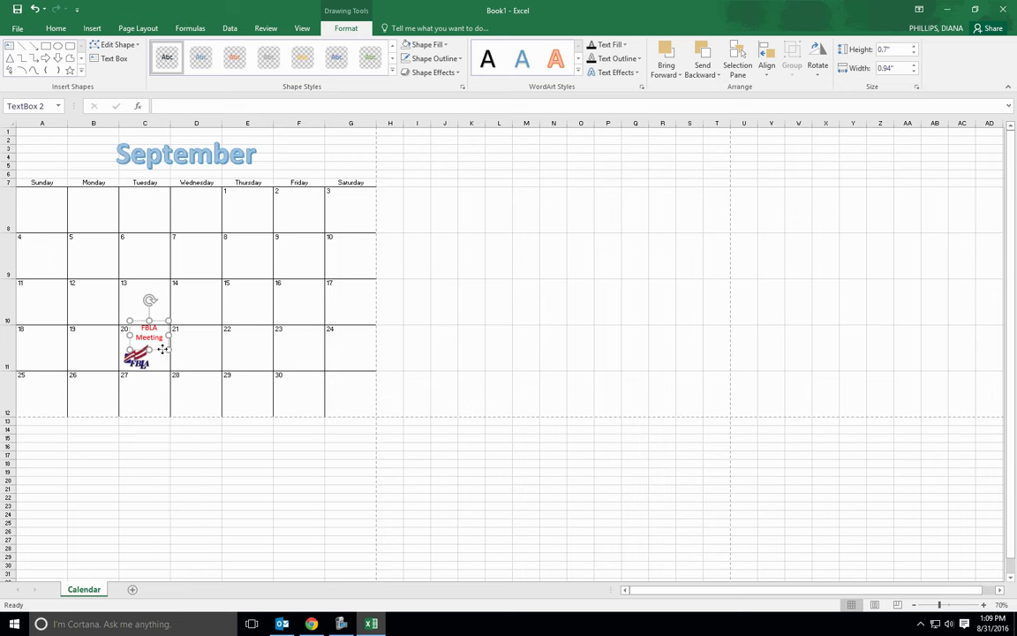
drag(162, 350, 163, 352)
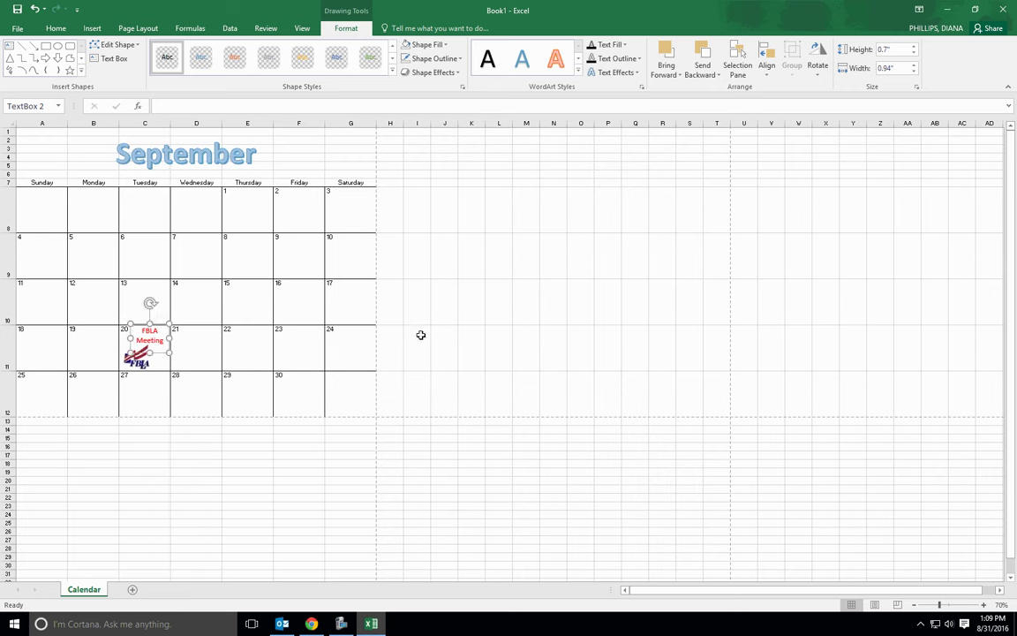
click(471, 347)
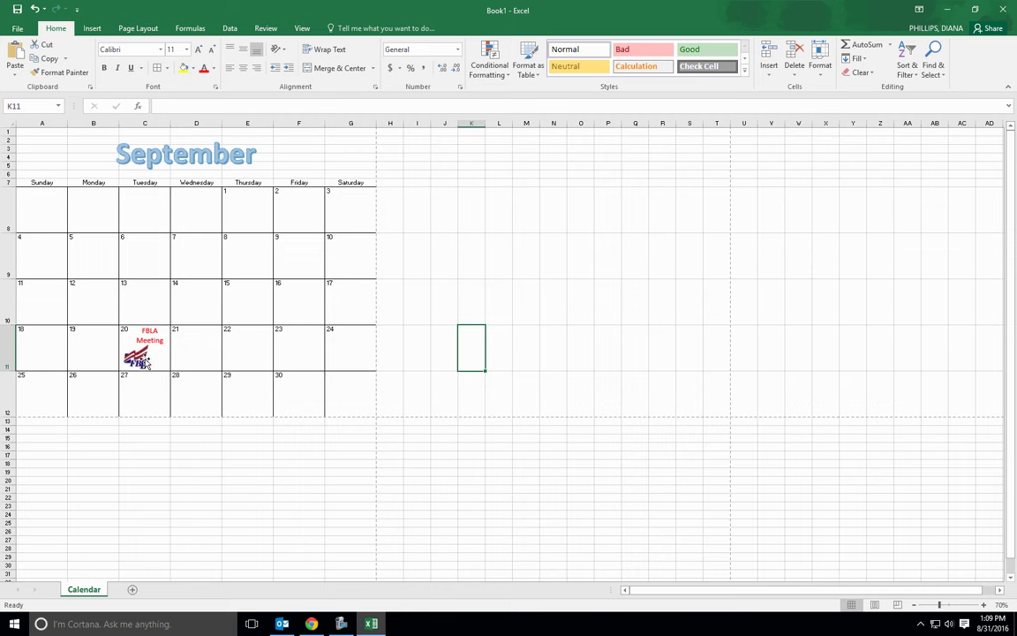
click(340, 623)
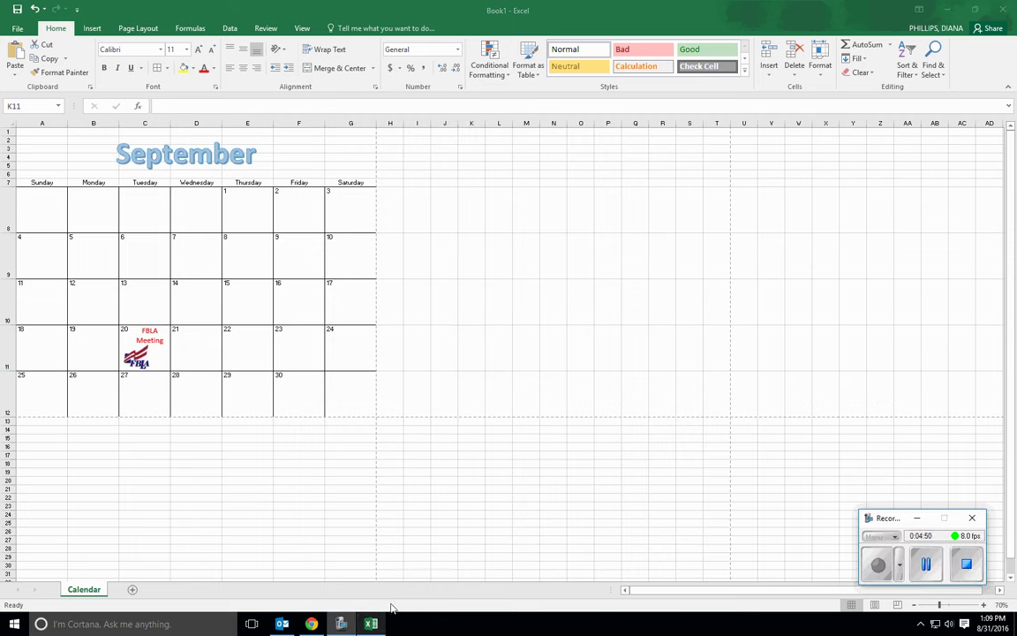